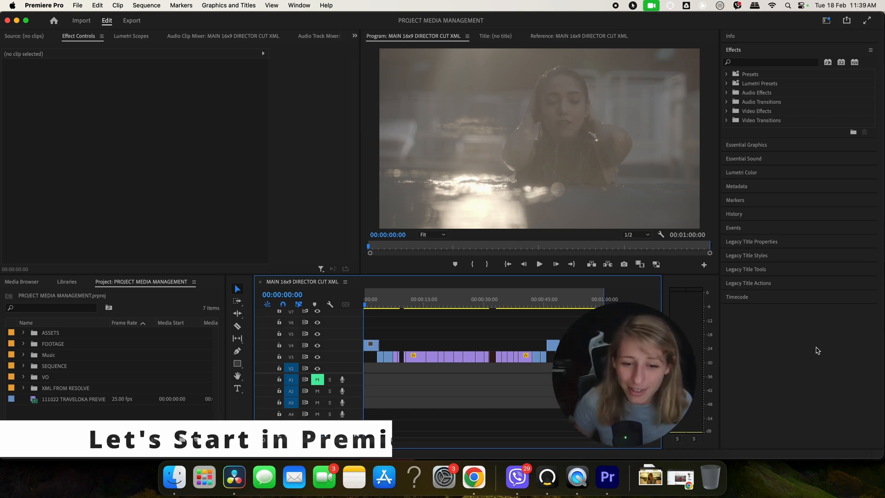
# Step: Scrub through the sequence in the timeline to review its clips
pyautogui.click(367, 301)
pyautogui.moveTo(368, 302); pyautogui.dragTo(397, 302)
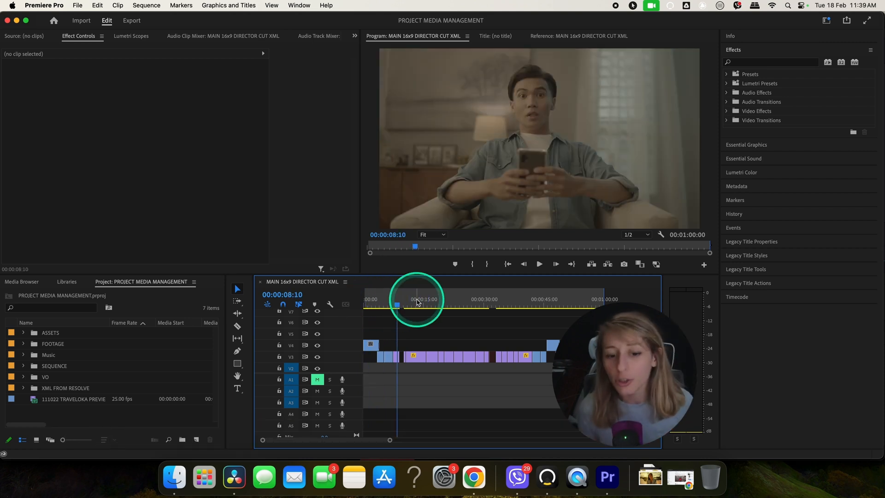
pyautogui.click(418, 301)
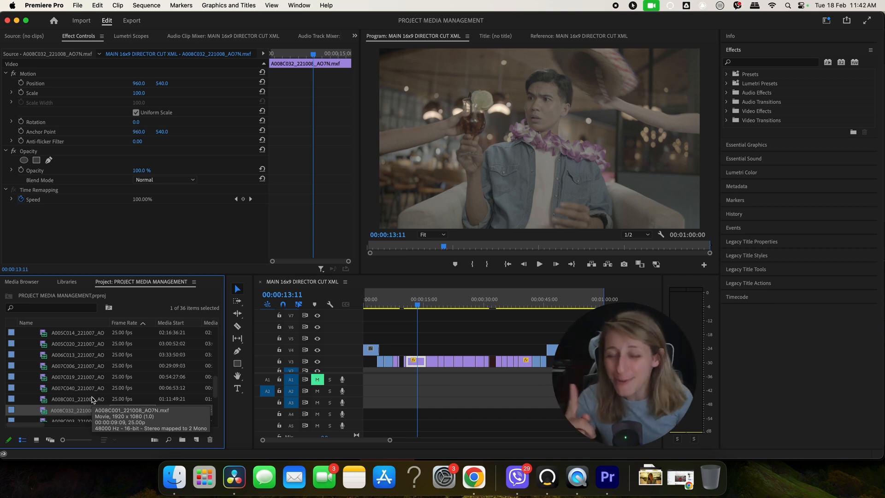
pyautogui.click(483, 333)
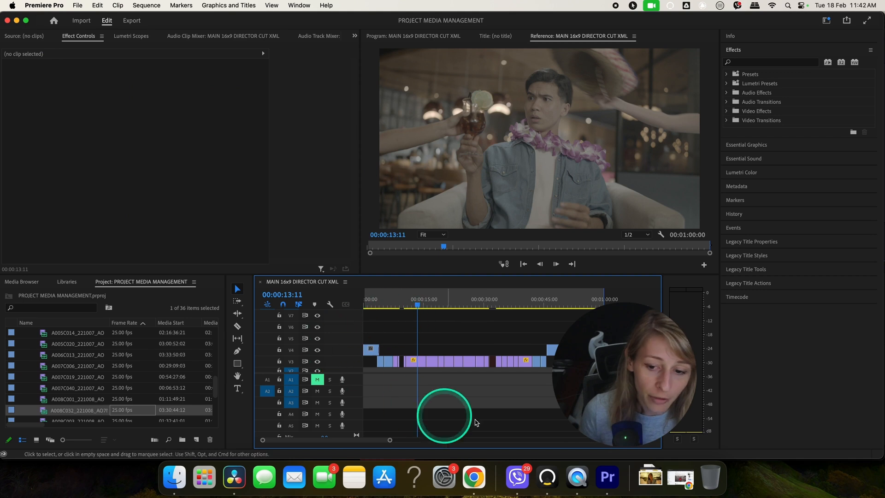
pyautogui.moveTo(374, 302); pyautogui.dragTo(508, 305)
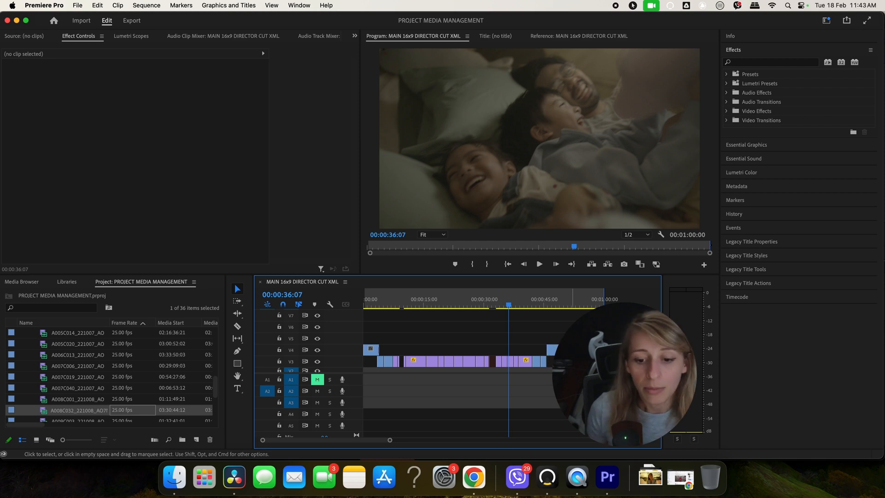
# Step: Start a Final Cut Pro XML export of the sequence and open the XML folder inside MEDIA MANAGEMENT YOUTUBE on LaCie
pyautogui.click(78, 5)
pyautogui.moveTo(102, 257)
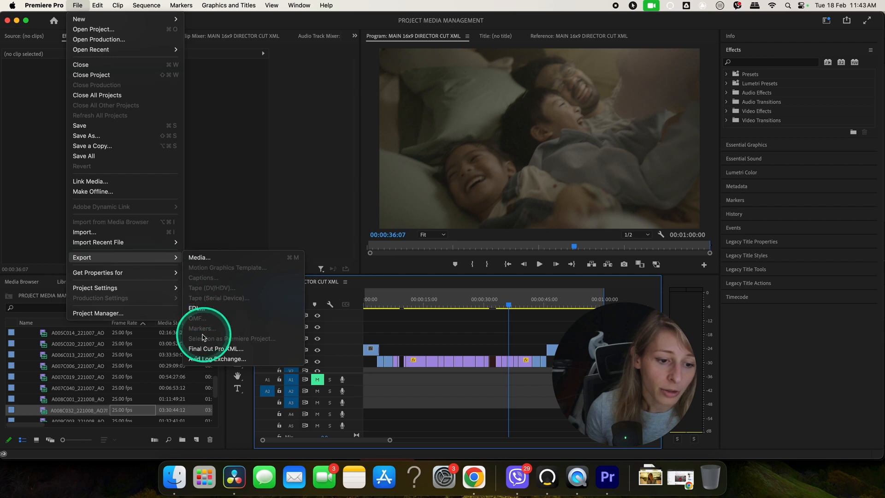
pyautogui.click(208, 348)
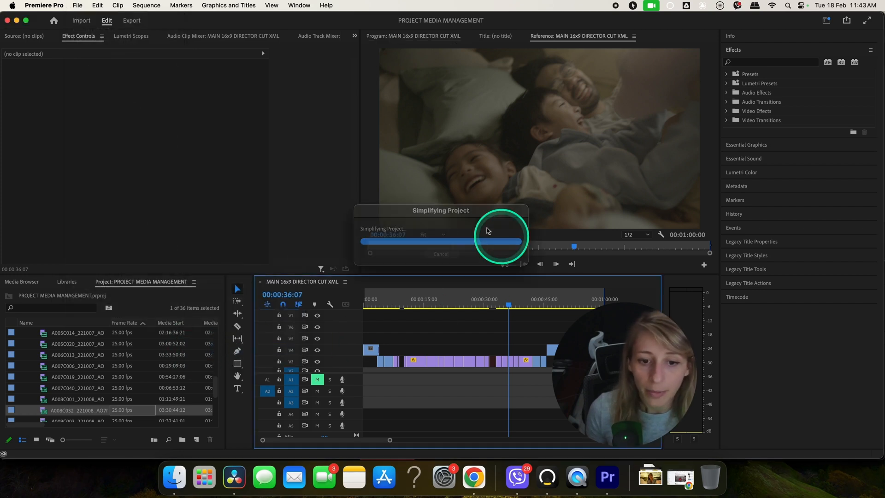
pyautogui.click(284, 200)
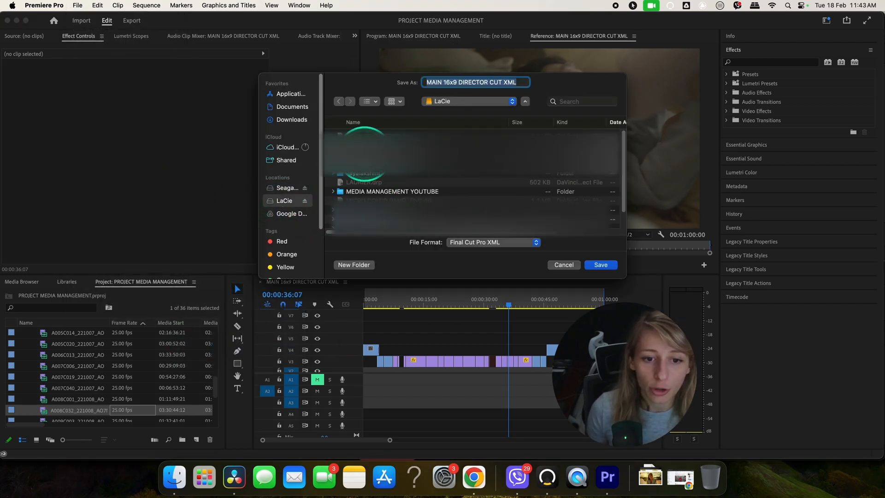
pyautogui.doubleClick(364, 192)
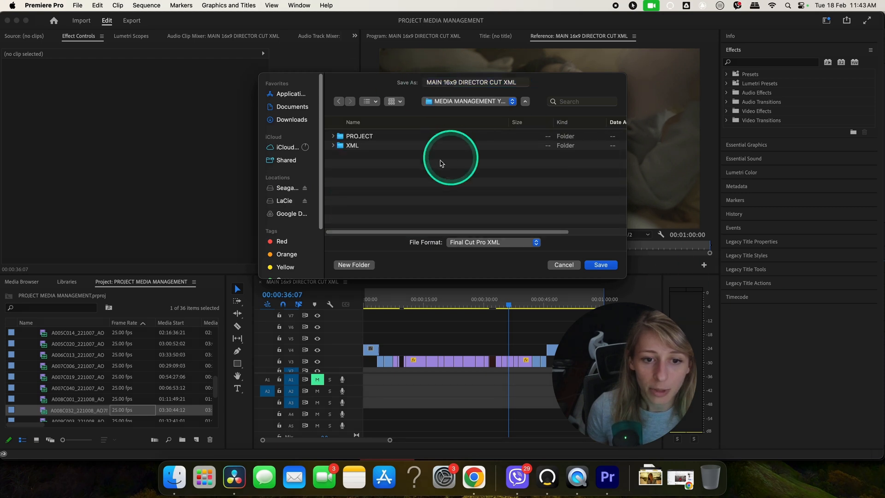
pyautogui.doubleClick(352, 146)
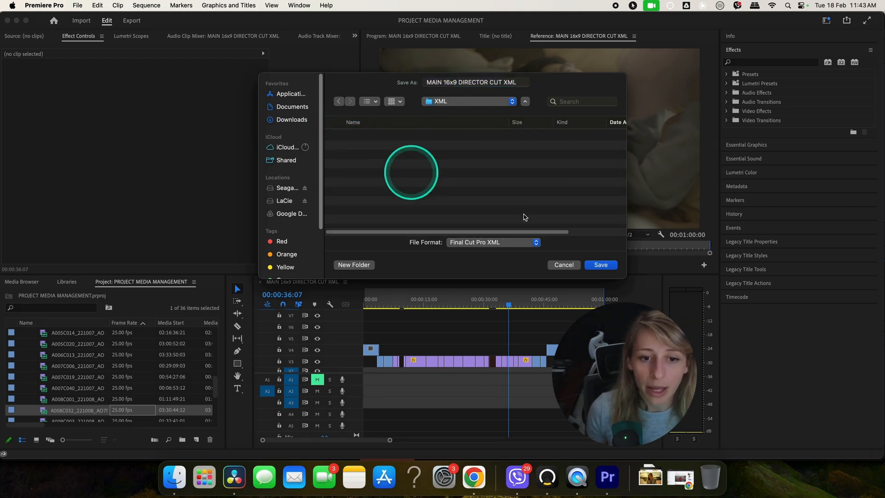
# Step: Name the XML file Project media management xml and save it
pyautogui.click(514, 84)
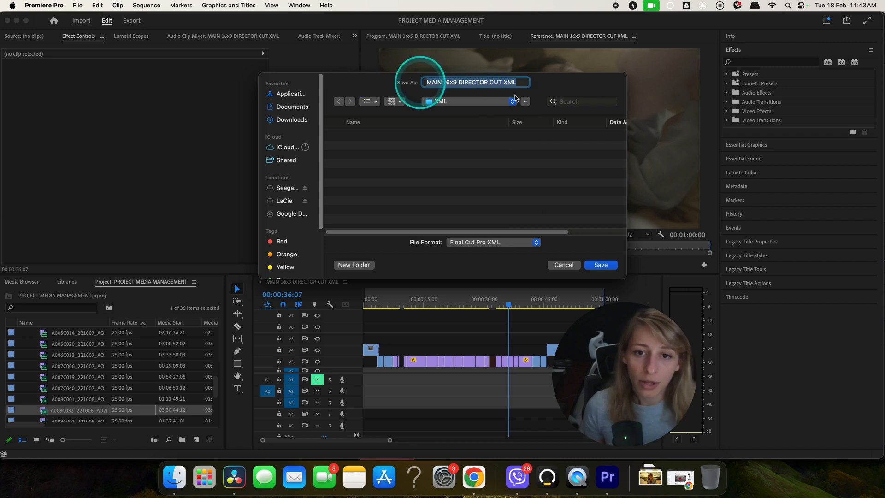
pyautogui.click(567, 102)
pyautogui.write('Proj')
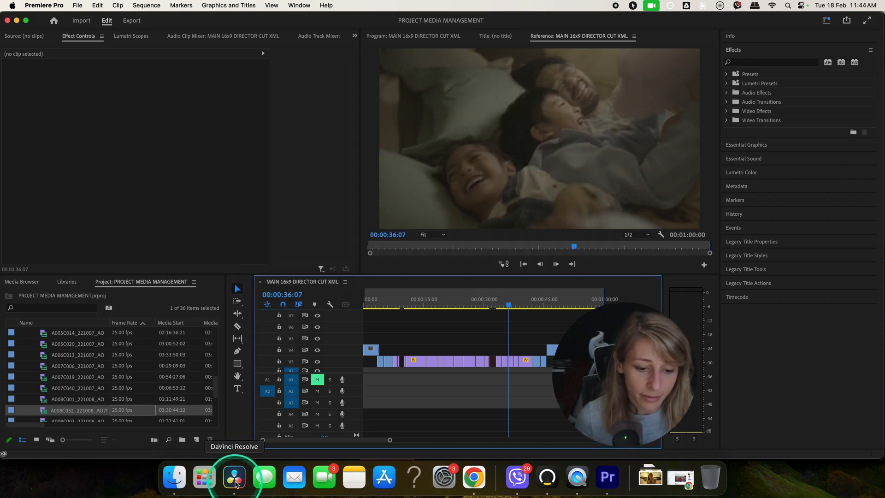
# Step: Switch to DaVinci Resolve and import the Project media management xml .xml timeline into the media pool
pyautogui.click(235, 481)
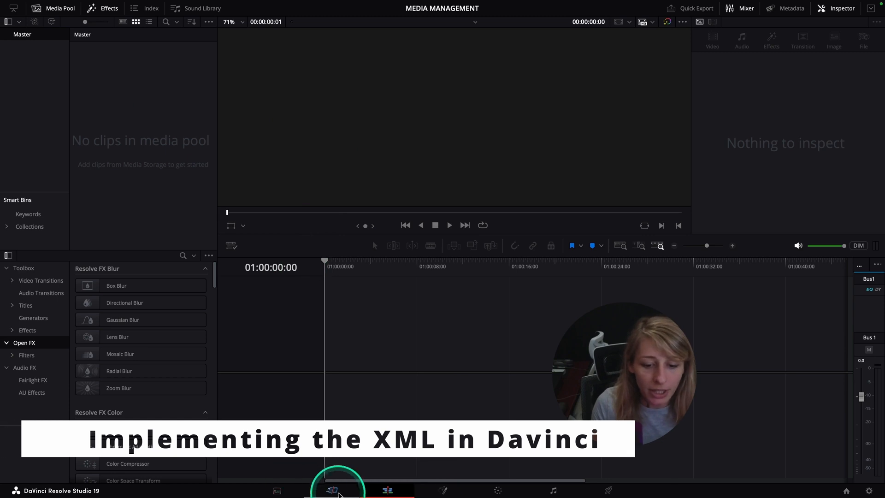
pyautogui.rightClick(126, 189)
pyautogui.moveTo(212, 194)
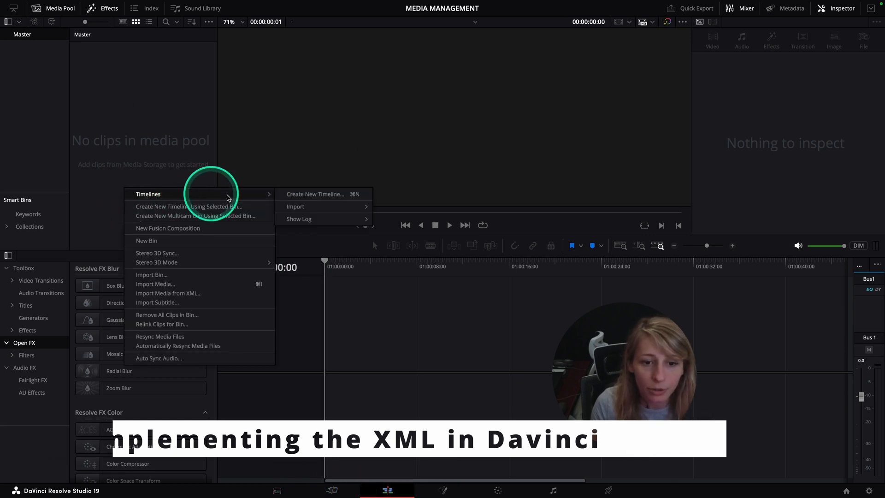
pyautogui.moveTo(347, 207)
pyautogui.click(387, 208)
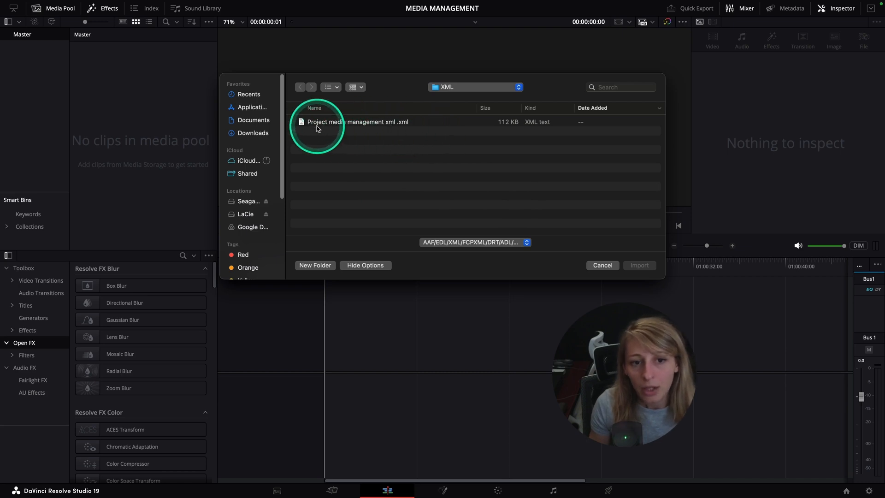
pyautogui.doubleClick(362, 122)
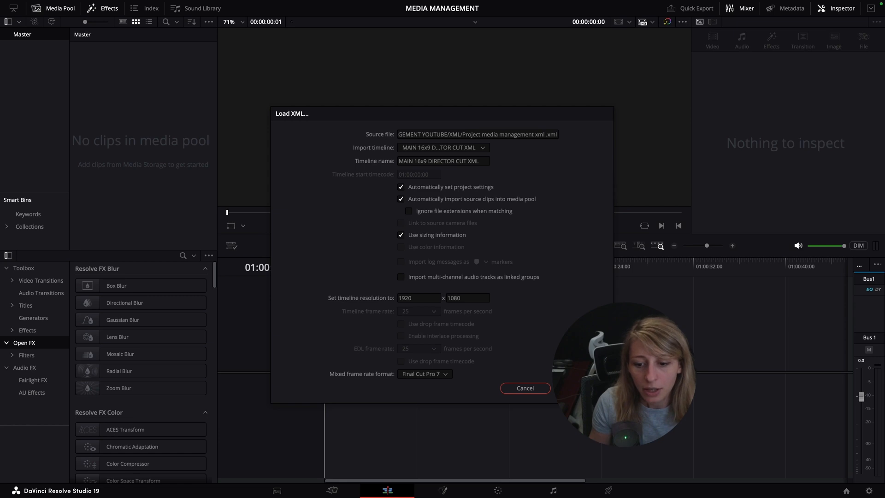
# Step: Load the XML with the default settings, decline searching another folder for the missing clip, and close the log
pyautogui.click(580, 388)
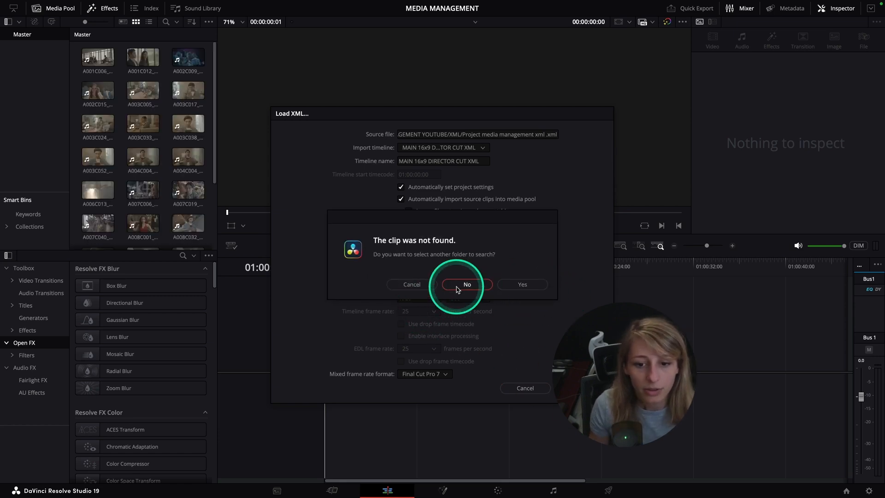
pyautogui.click(467, 285)
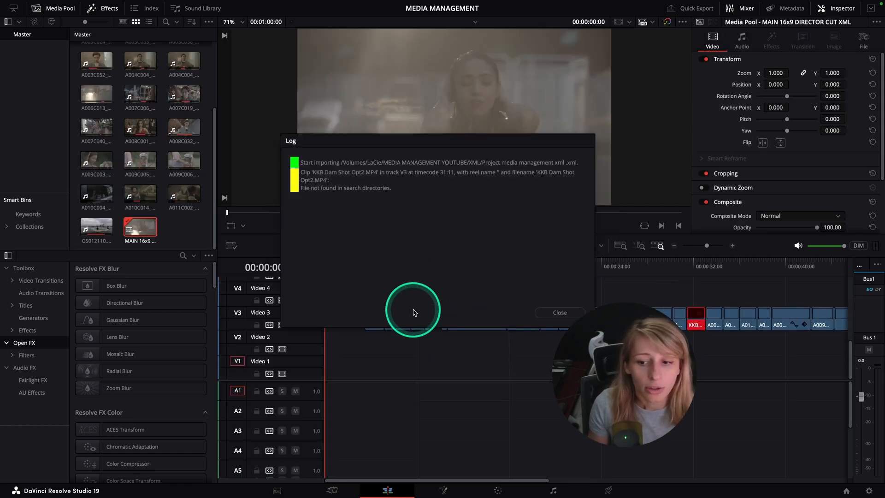
pyautogui.click(560, 313)
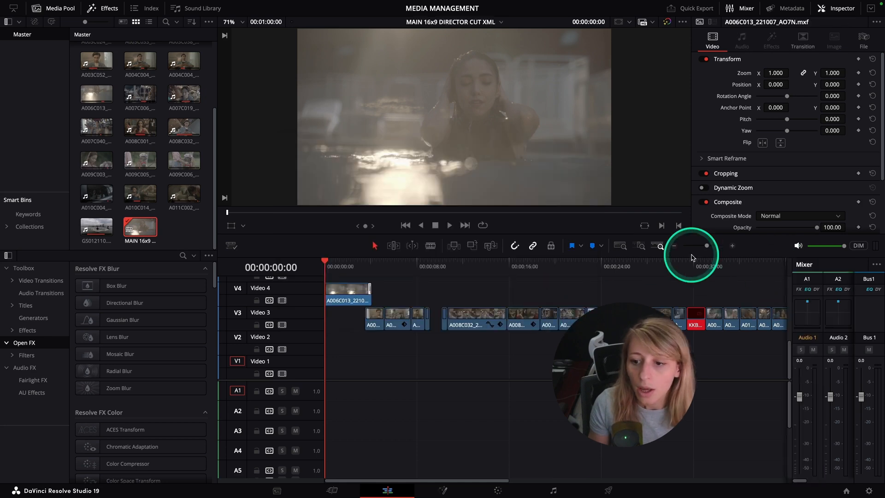
# Step: Delete the offline KKB Dam Shot Opt2.MP4 clip from track V3
pyautogui.click(732, 246)
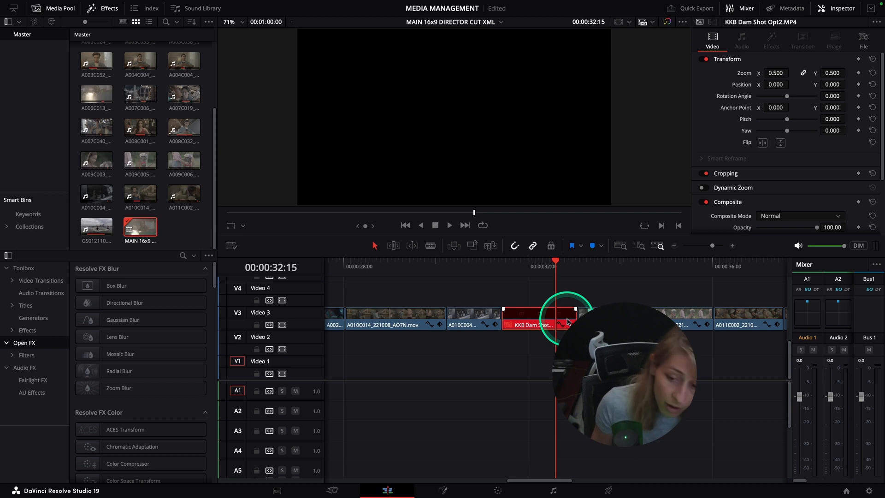
pyautogui.press('BackSpace')
# Step: Select all clips on the timeline and reset their Transform properties
pyautogui.click(674, 246)
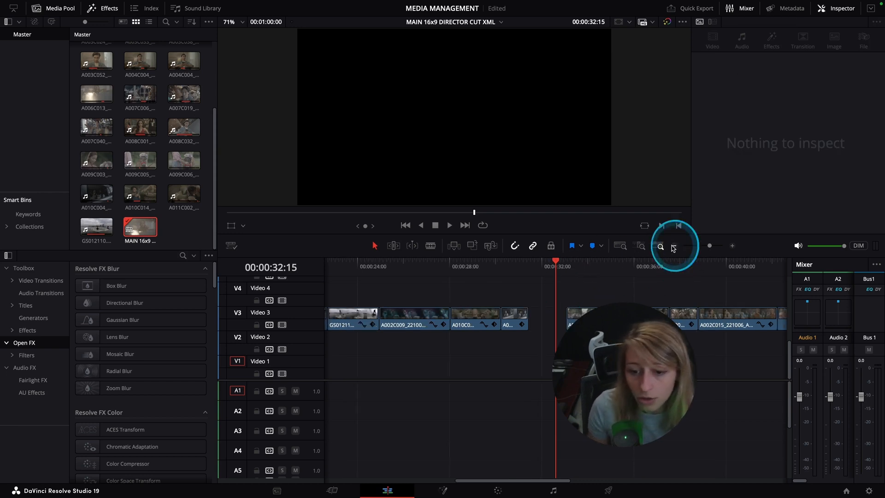
pyautogui.click(674, 246)
pyautogui.click(674, 246)
pyautogui.click(674, 246)
pyautogui.click(324, 262)
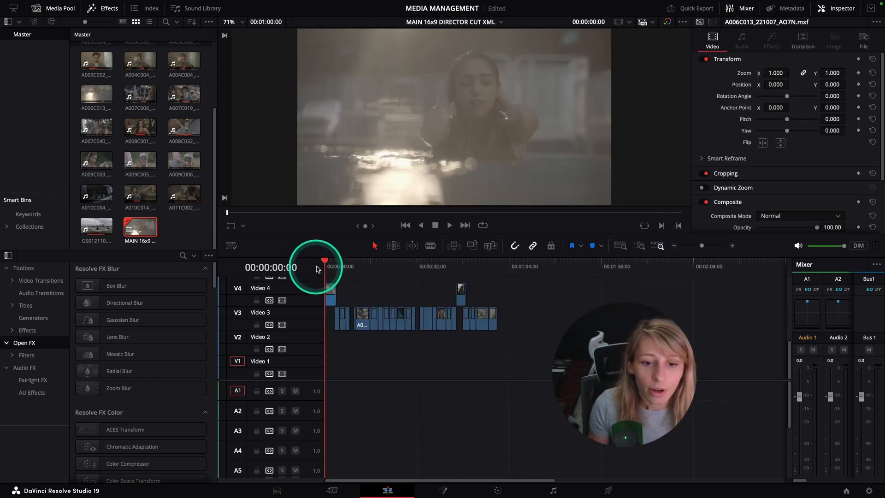
pyautogui.click(337, 266)
pyautogui.moveTo(336, 265); pyautogui.dragTo(436, 291)
pyautogui.click(447, 337)
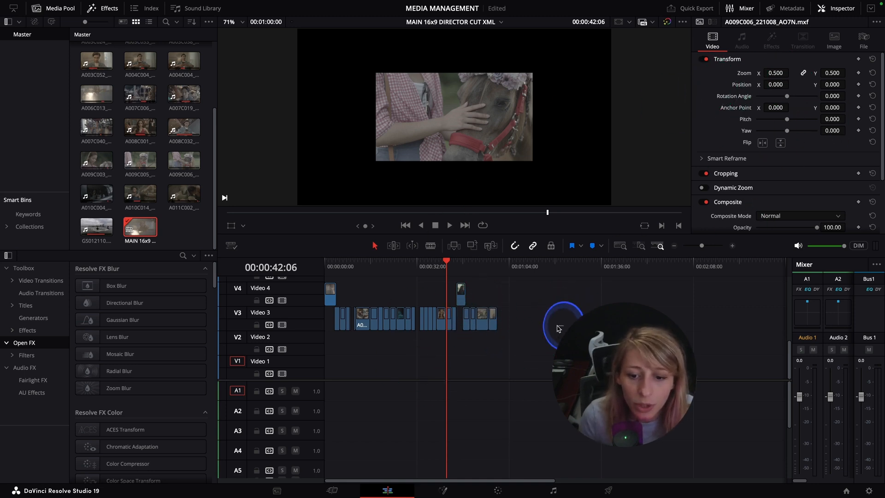
pyautogui.moveTo(525, 316); pyautogui.dragTo(239, 279)
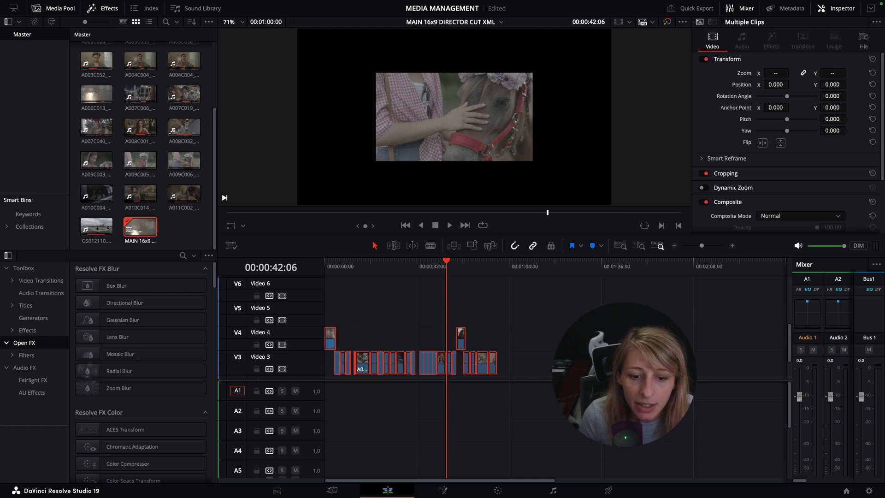
pyautogui.click(872, 59)
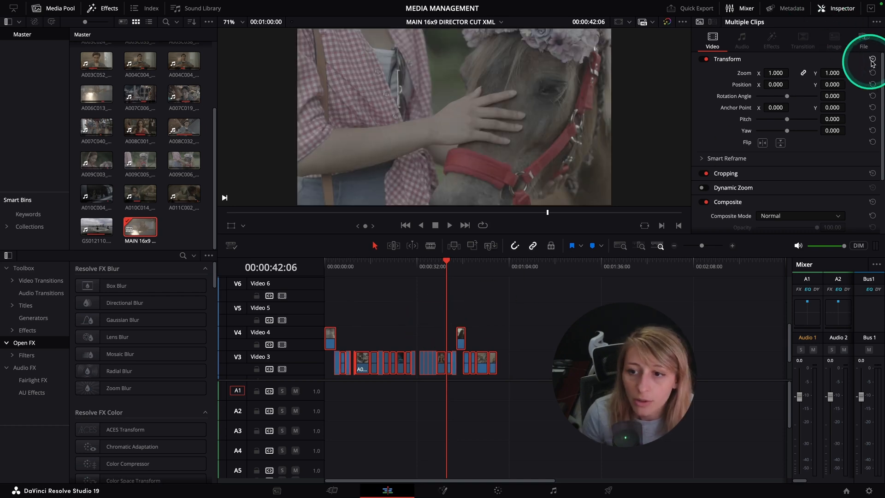
pyautogui.click(470, 305)
pyautogui.moveTo(446, 275); pyautogui.dragTo(324, 282)
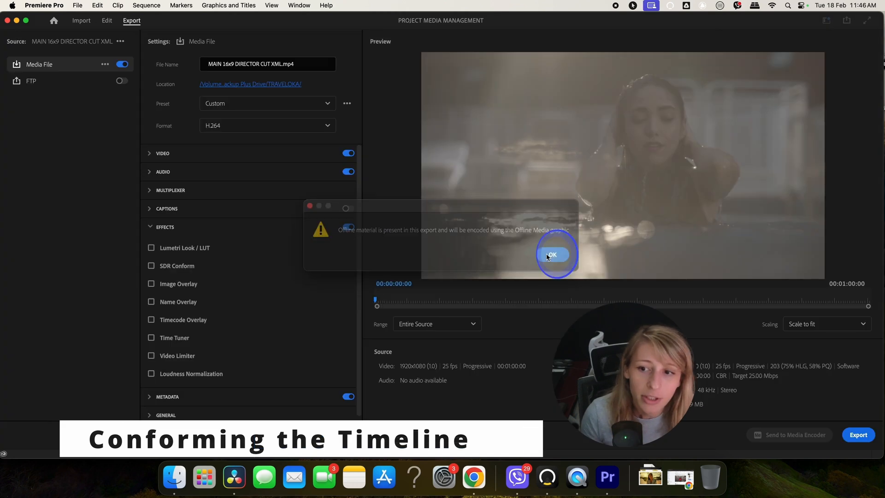
# Step: In Premiere Pro, export the sequence as H.264 file MAIN 16x9 DIRECTOR CUT XML.mp4 to the REF folder, accepting the offline-media warning
pyautogui.click(552, 253)
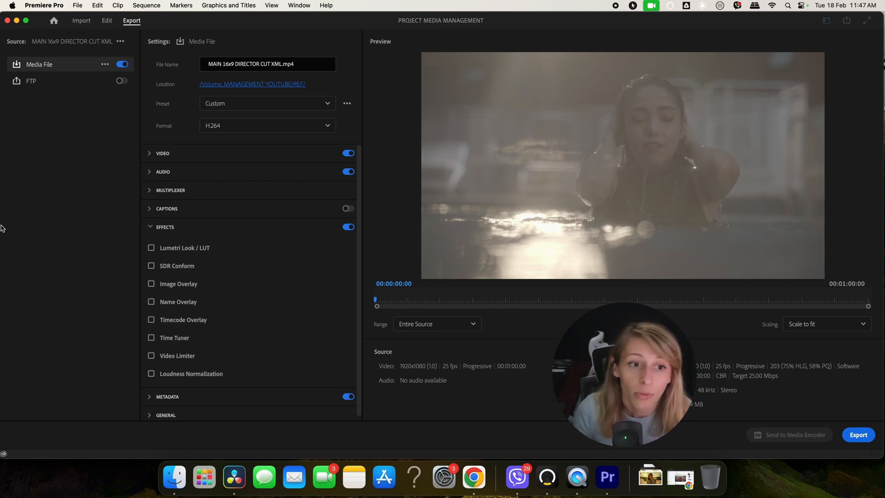
pyautogui.click(858, 435)
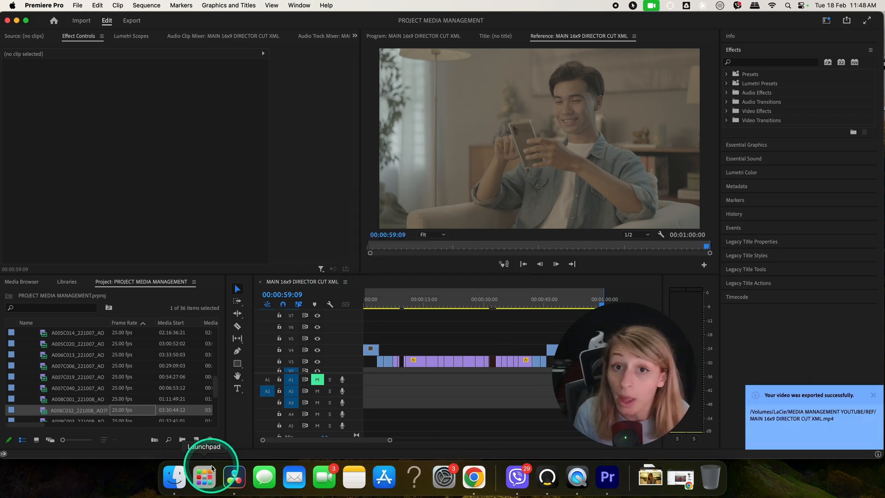
# Step: Switch to DaVinci Resolve and create a media pool bin named FOOTAGE
pyautogui.click(234, 479)
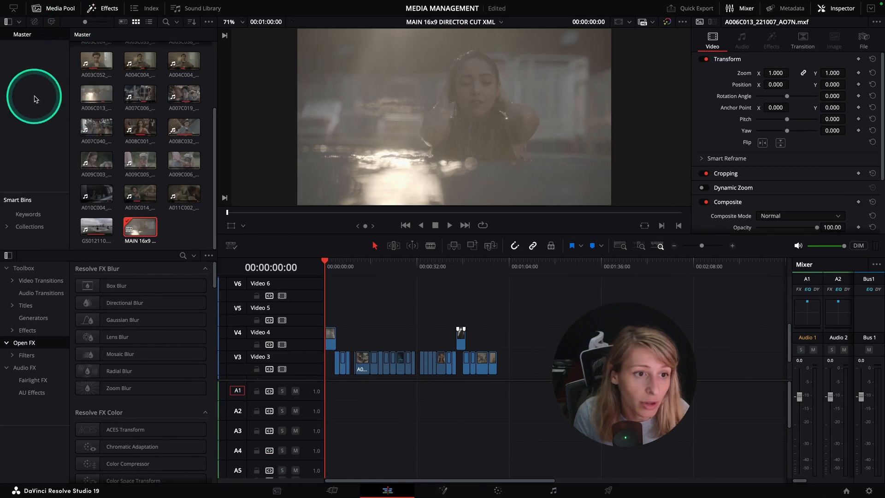
pyautogui.scroll(5, 121, 180)
pyautogui.rightClick(25, 81)
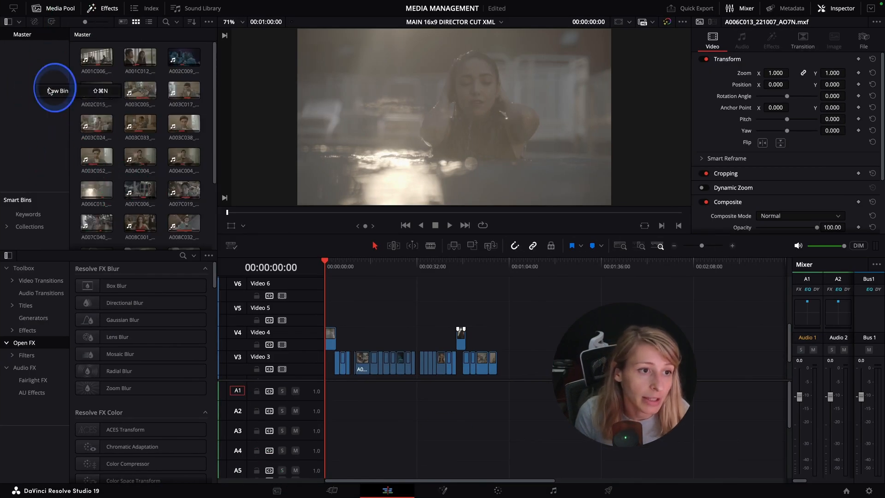
pyautogui.click(52, 91)
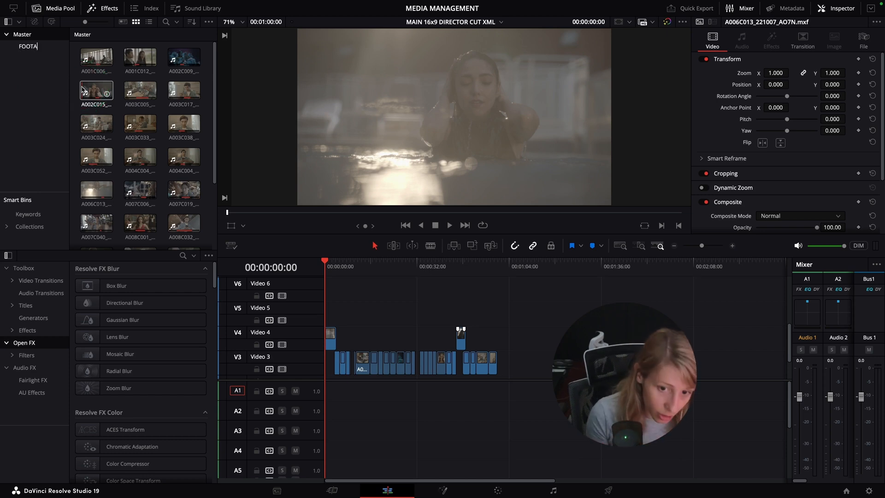
# Step: Select all media pool clips and move them into the FOOTAGE bin
pyautogui.click(94, 57)
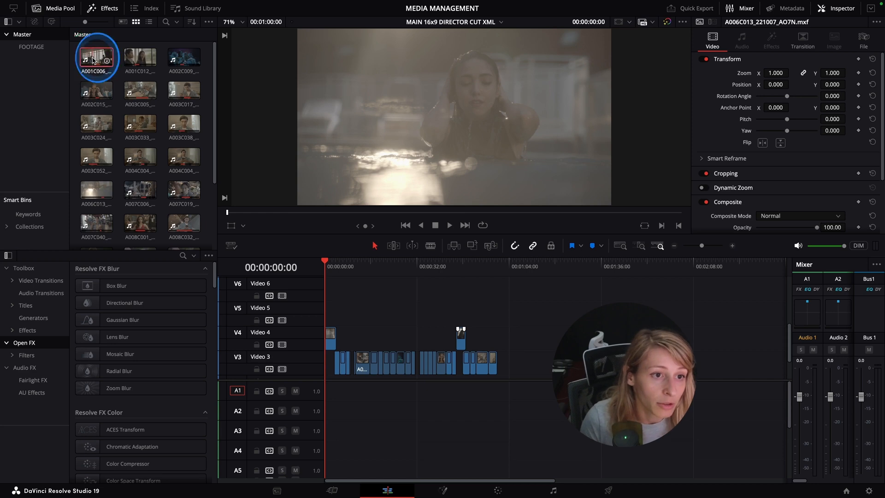
pyautogui.scroll(-3, 180, 217)
pyautogui.click(187, 227)
pyautogui.press('super+a')
pyautogui.moveTo(165, 237); pyautogui.dragTo(100, 228)
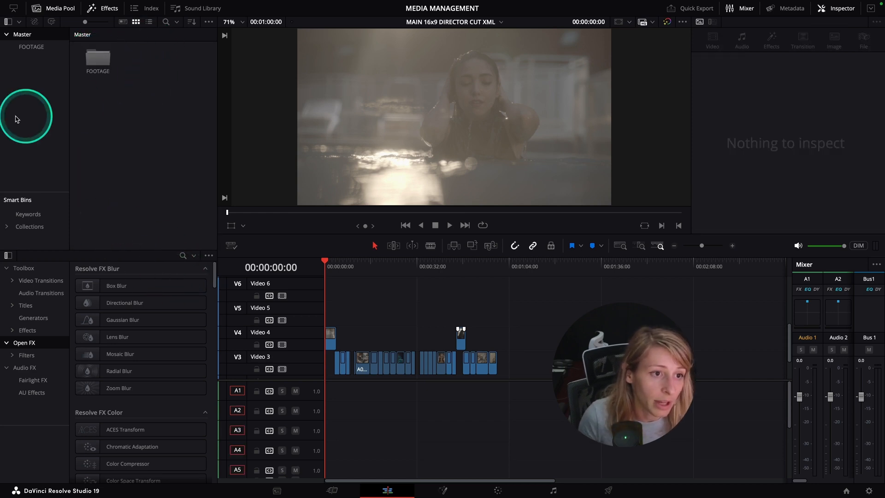
# Step: Create a second media pool bin named REF
pyautogui.rightClick(29, 84)
pyautogui.click(46, 90)
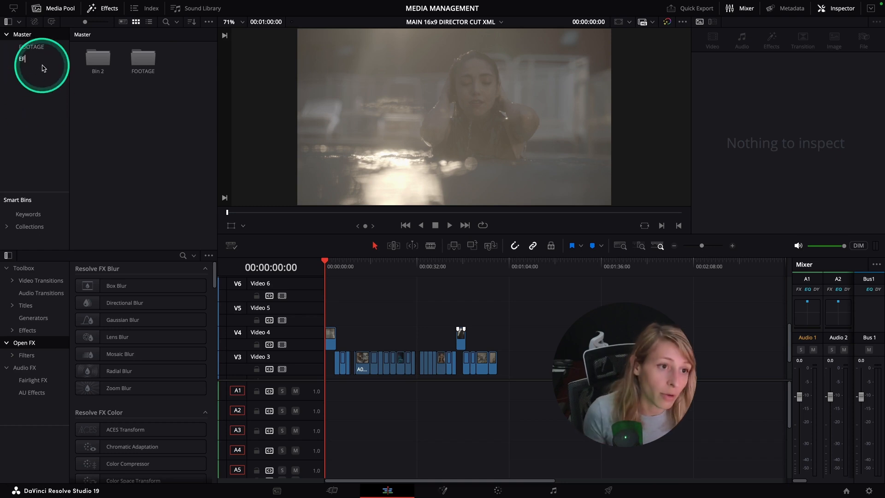
pyautogui.write('REF')
pyautogui.press('Return')
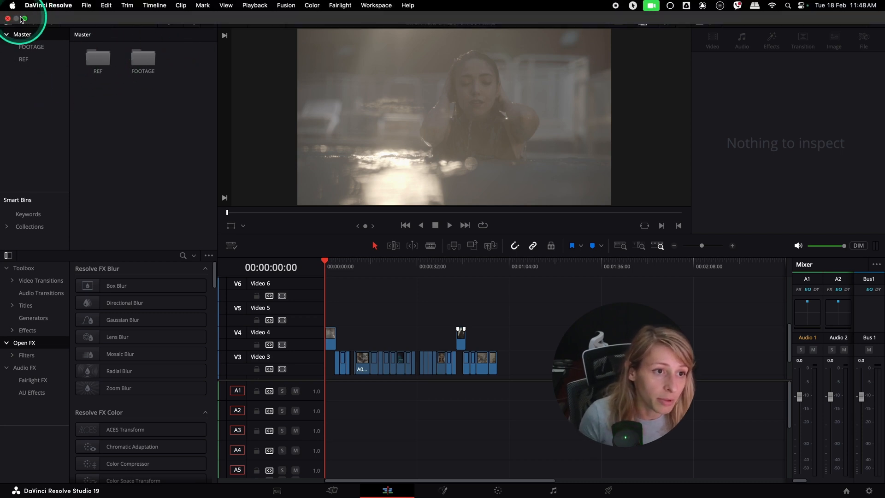
# Step: Import the reference export MP4 from the REF folder into the REF bin
pyautogui.click(23, 19)
pyautogui.click(175, 477)
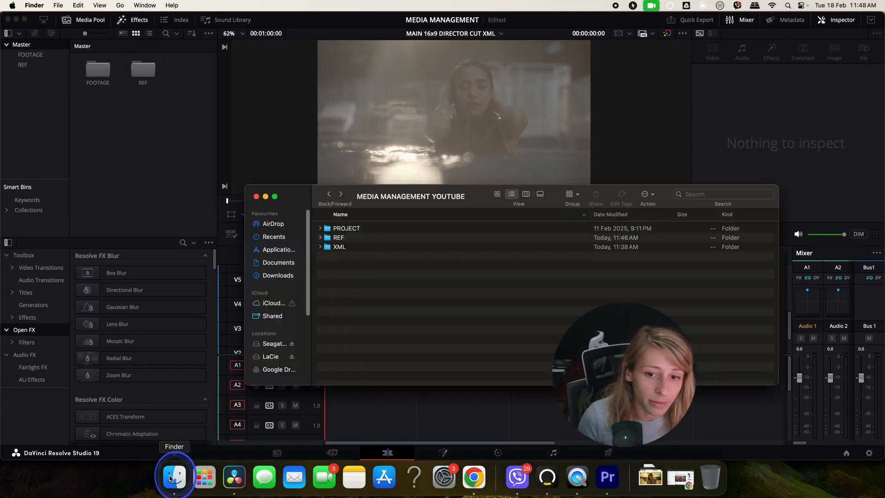
pyautogui.doubleClick(352, 238)
pyautogui.moveTo(375, 237); pyautogui.dragTo(143, 70)
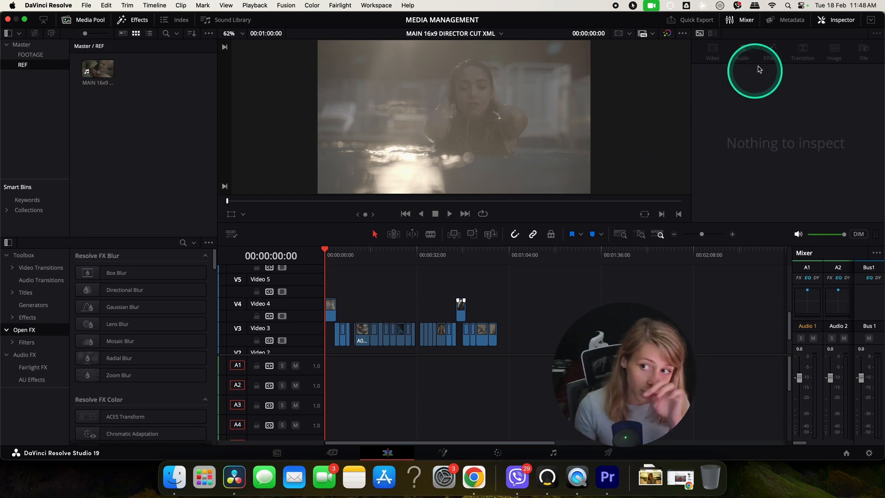
# Step: Switch the viewer layout to dual viewers showing source and timeline side by side
pyautogui.click(835, 21)
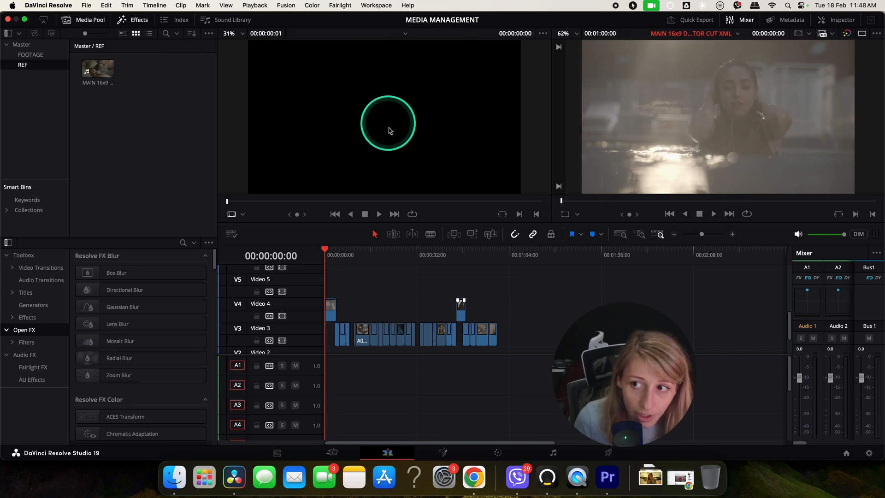
pyautogui.click(862, 33)
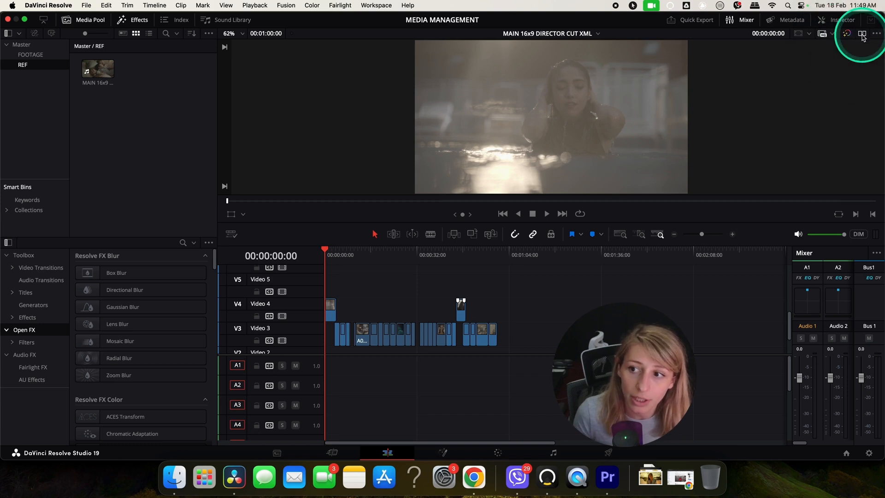
pyautogui.click(861, 33)
pyautogui.click(24, 19)
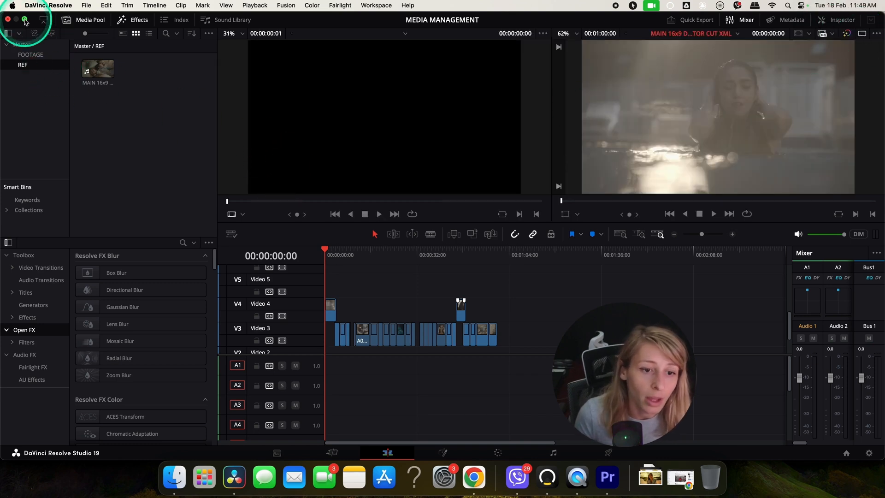
# Step: Set the source viewer to Offline mode and load the reference MP4 into it
pyautogui.click(232, 225)
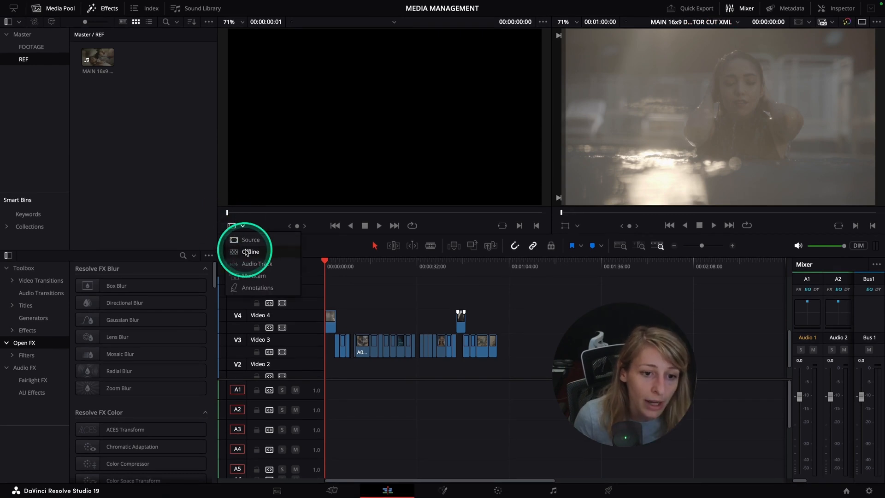
pyautogui.click(245, 253)
pyautogui.moveTo(98, 57); pyautogui.dragTo(372, 68)
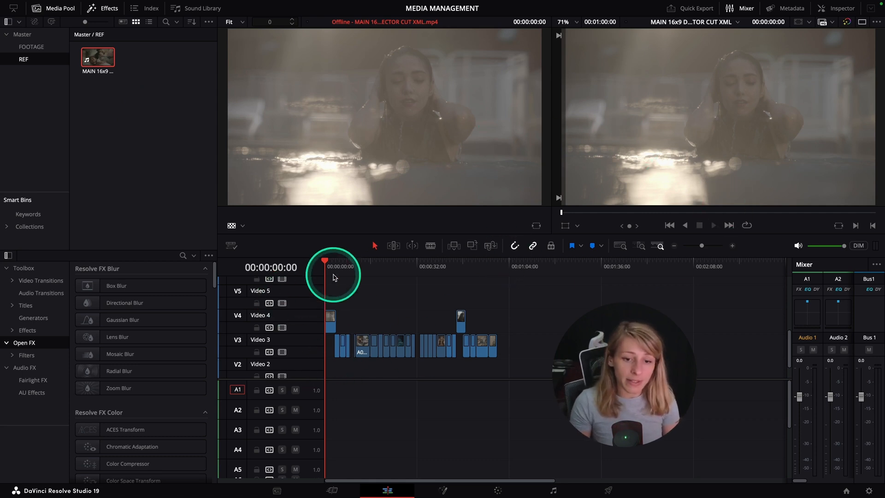
# Step: Scrub and play the timeline to compare it against the offline reference clip
pyautogui.moveTo(334, 276); pyautogui.dragTo(414, 263)
pyautogui.press('Home')
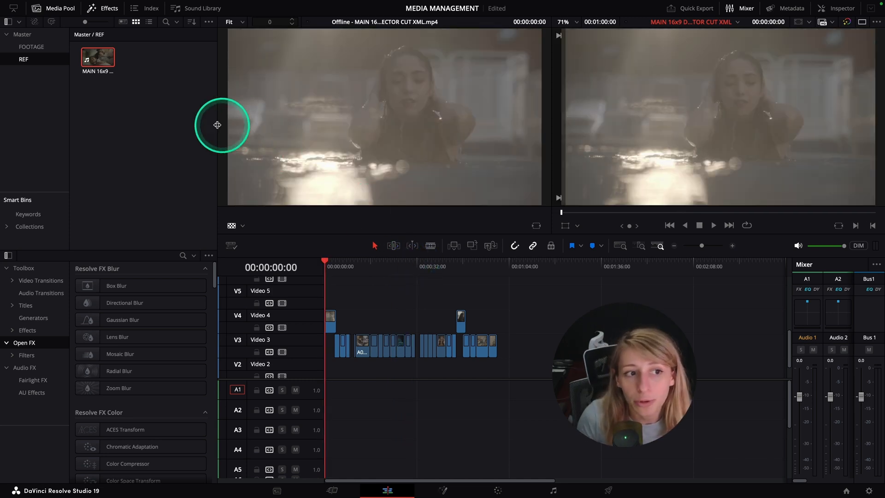
pyautogui.doubleClick(97, 61)
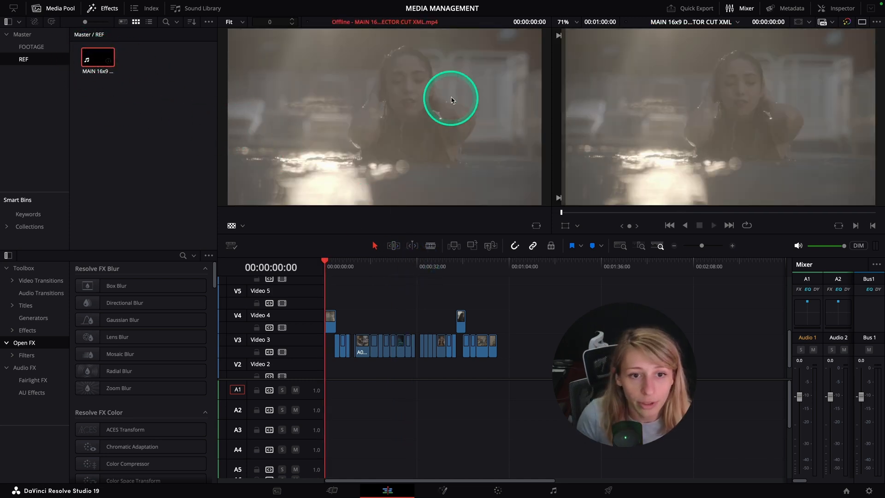
pyautogui.click(233, 226)
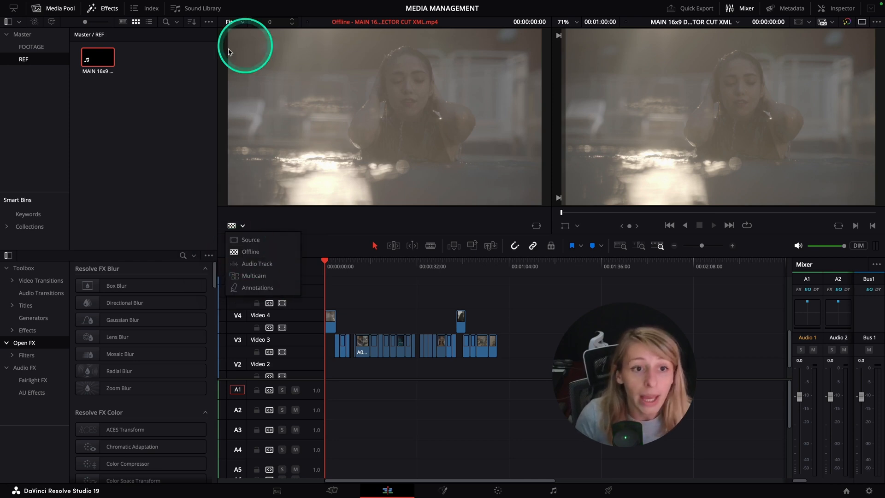
pyautogui.click(242, 226)
pyautogui.click(130, 144)
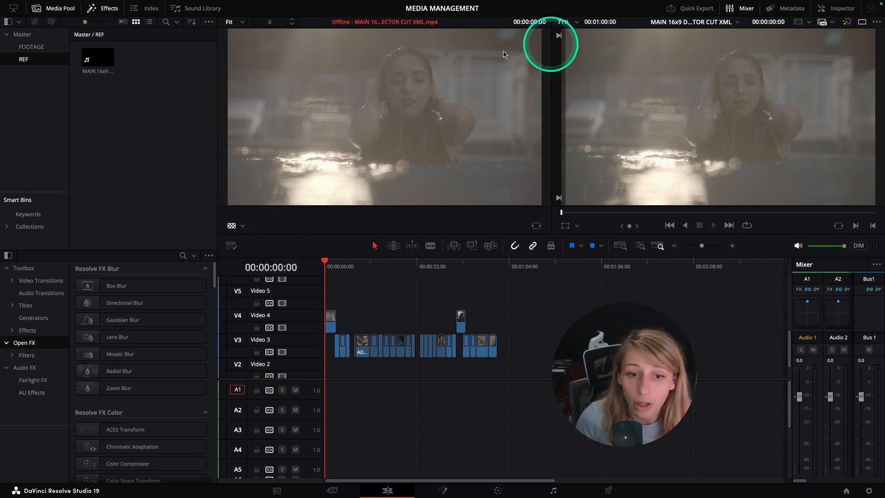
pyautogui.click(231, 226)
pyautogui.click(544, 22)
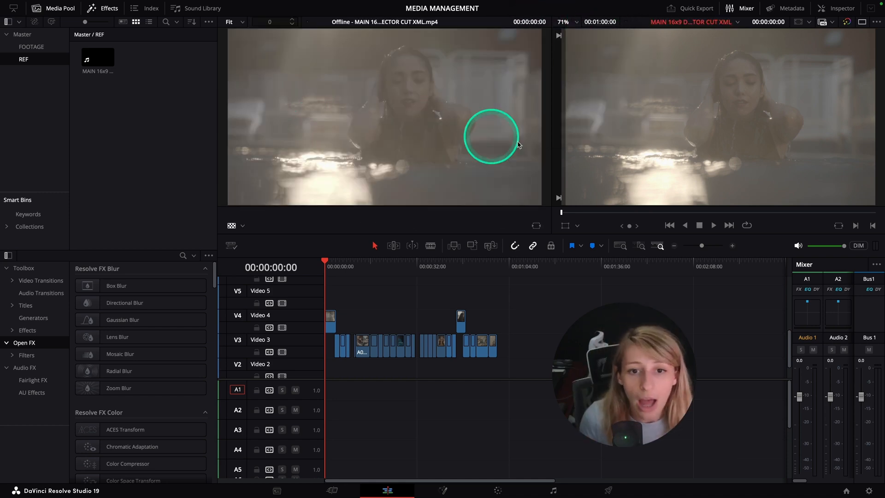
pyautogui.click(322, 263)
pyautogui.press('space')
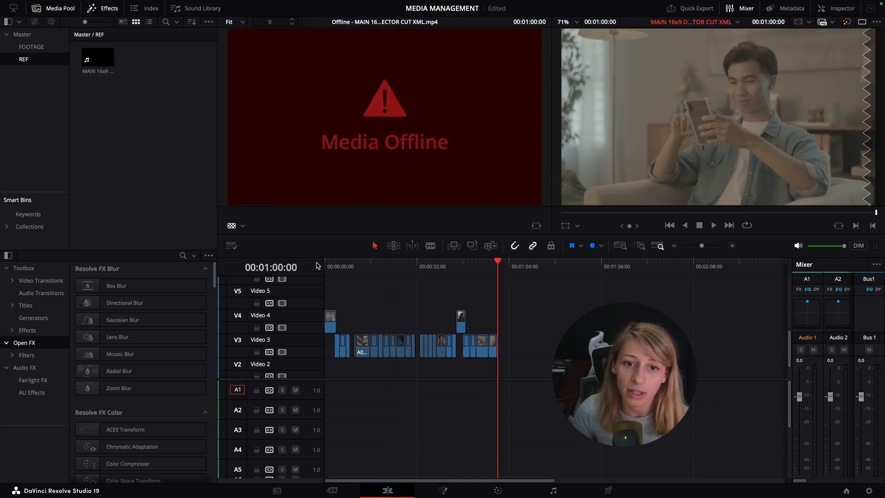
pyautogui.press('j')
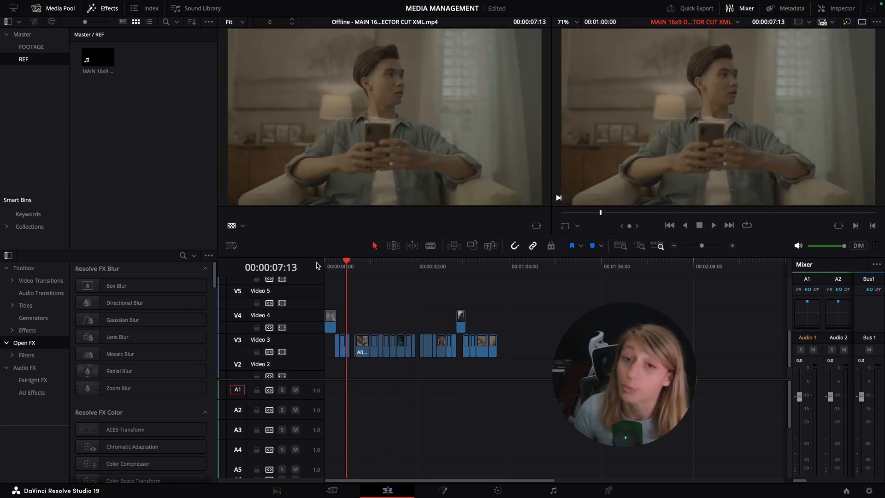
pyautogui.click(317, 266)
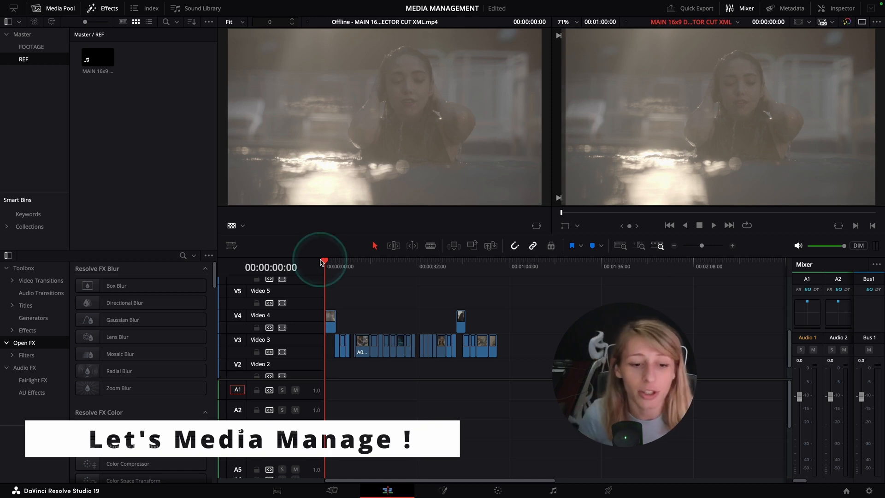
# Step: Zoom into the timeline and step through the opening clips to compare them with the reference
pyautogui.click(531, 327)
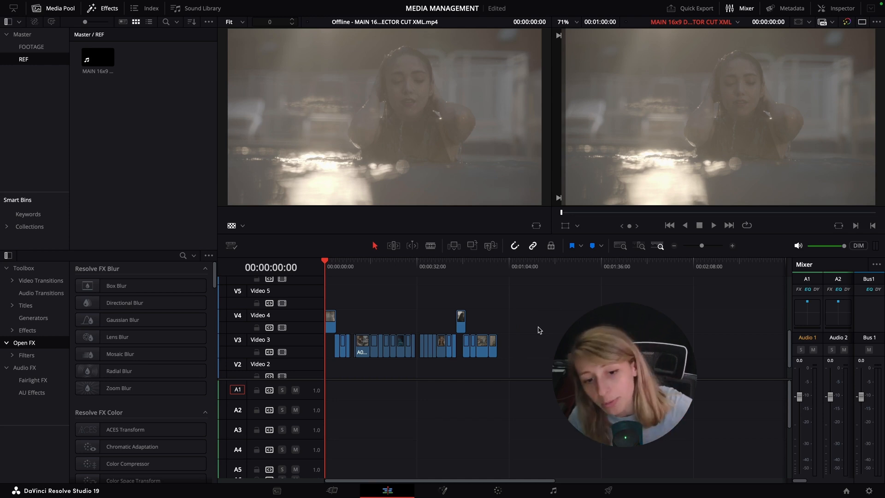
pyautogui.click(732, 246)
pyautogui.click(733, 246)
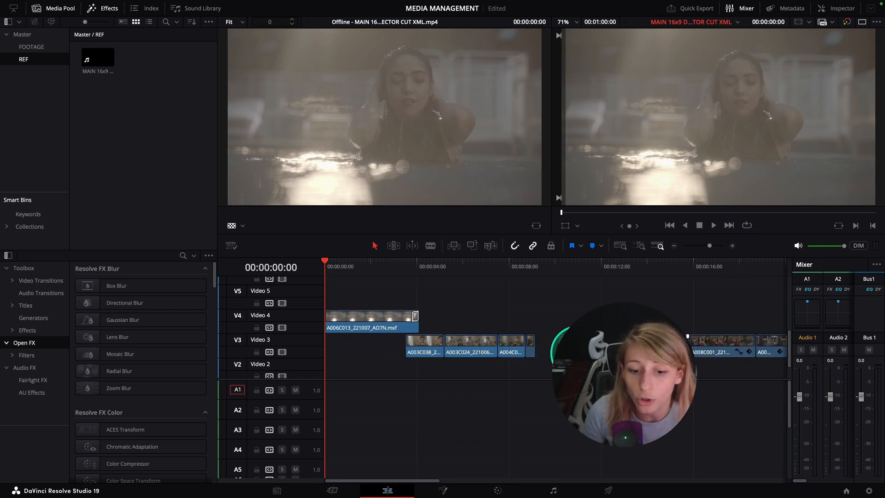
pyautogui.click(383, 317)
pyautogui.click(434, 266)
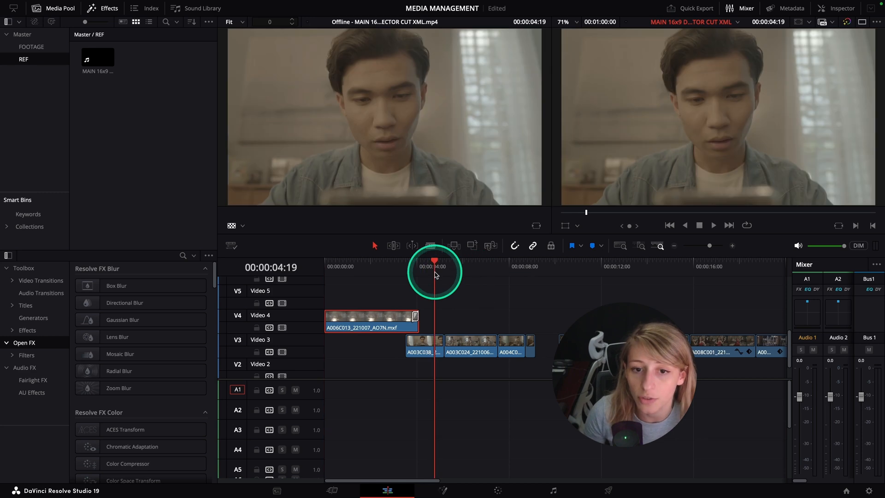
pyautogui.click(428, 352)
pyautogui.click(733, 245)
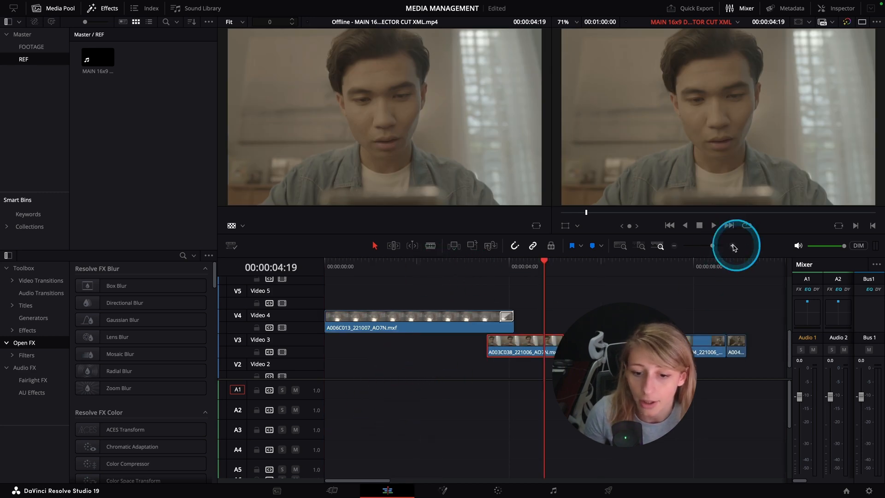
pyautogui.click(658, 268)
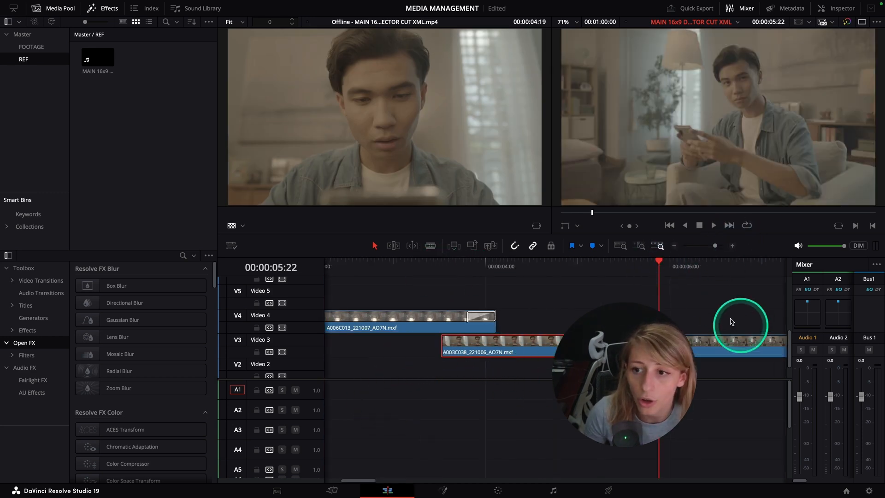
pyautogui.click(674, 245)
pyautogui.click(674, 245)
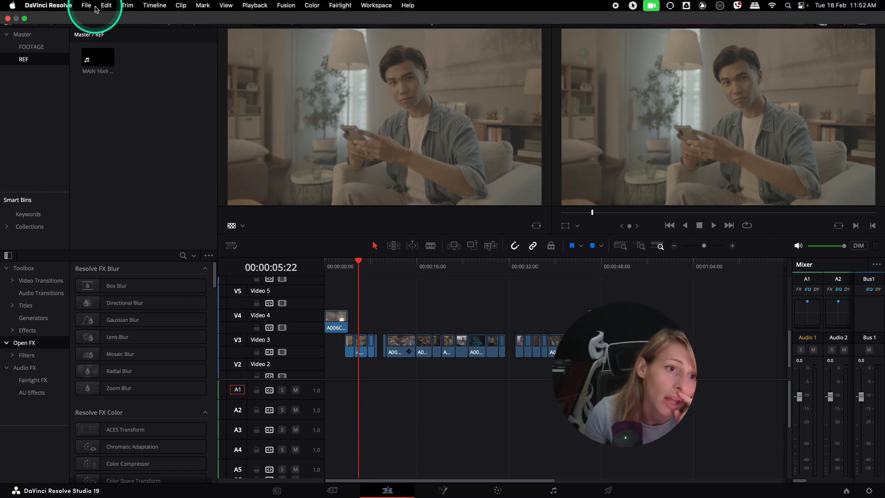
# Step: Open Media Management in Timelines mode, check MAIN 16x9 DIRECTOR CUT XML, and copy used media keeping 25 frame handles
pyautogui.moveTo(73, 4)
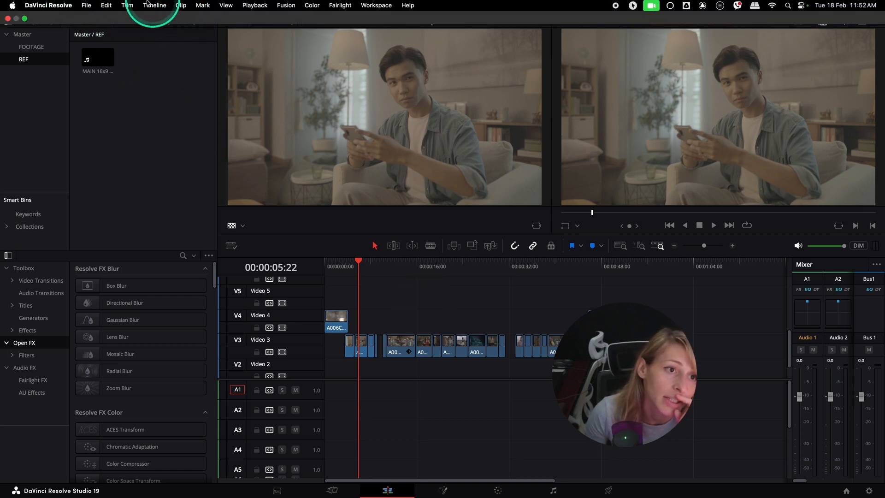
pyautogui.click(86, 6)
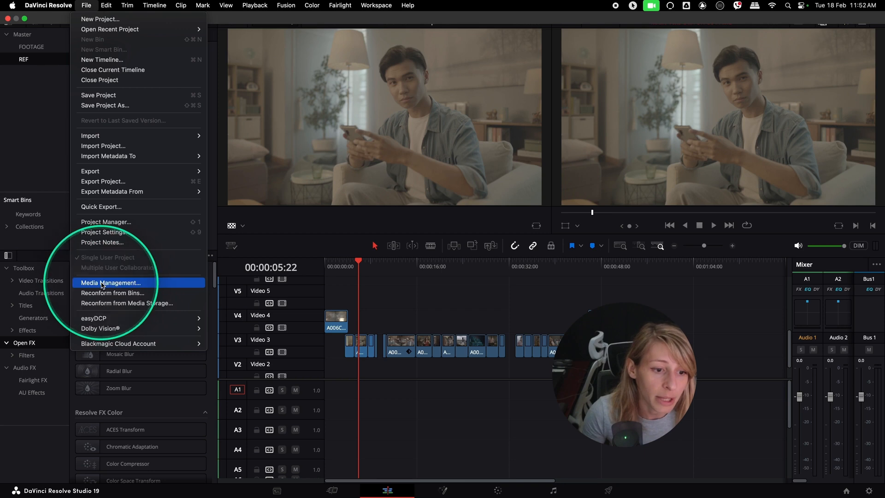
pyautogui.click(112, 282)
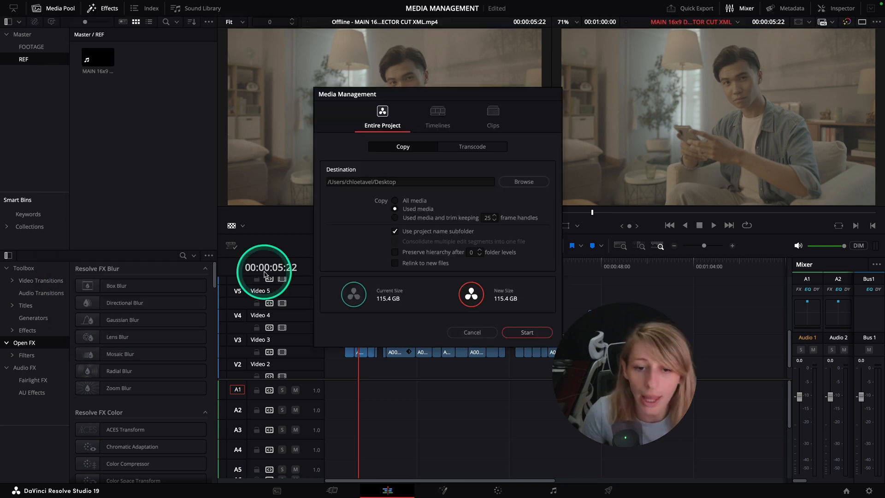
pyautogui.click(440, 124)
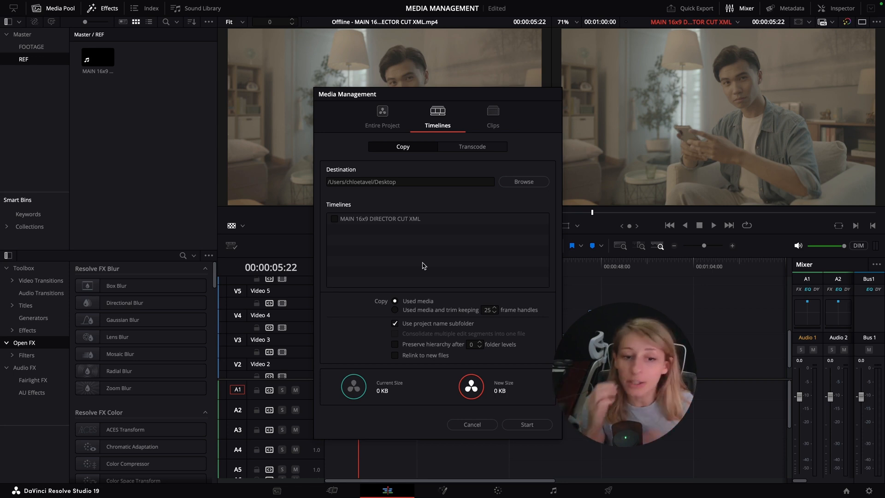
pyautogui.click(334, 219)
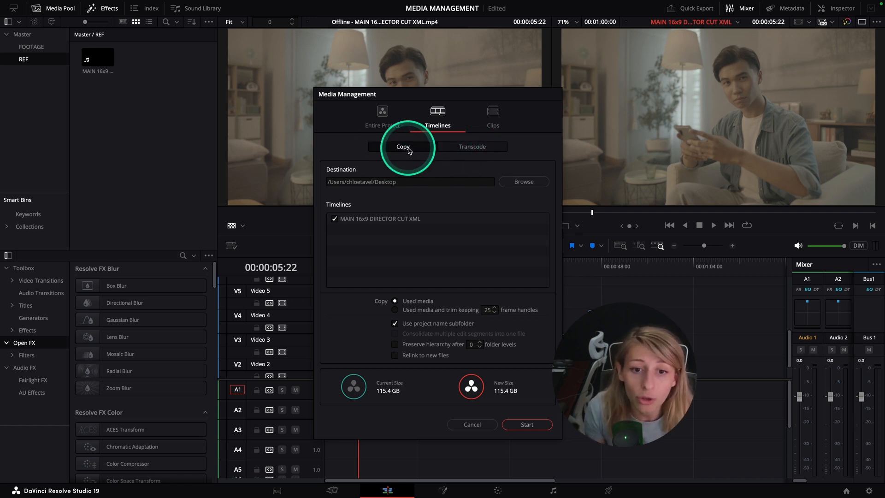
pyautogui.click(395, 310)
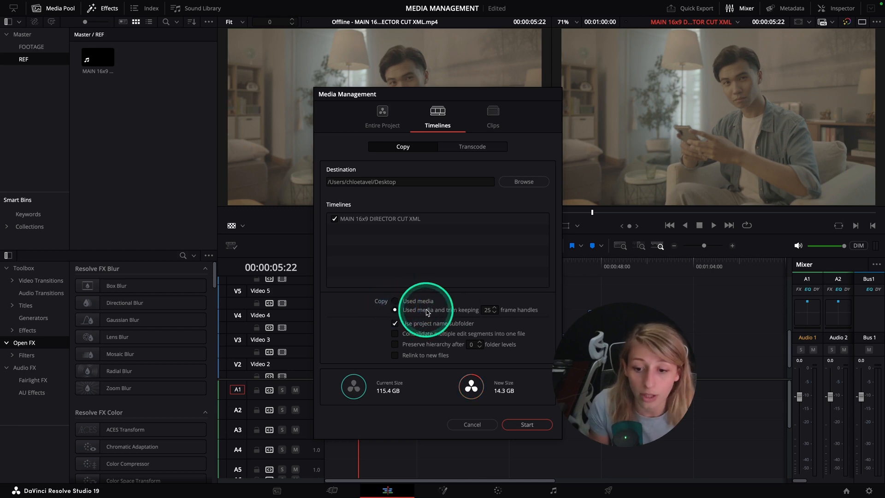
# Step: Set the destination to a new MEDIA MANAGEMENT folder inside MEDIA MANAGEMENT YOUTUBE on the LaCie drive and start the copy
pyautogui.moveTo(492, 93); pyautogui.dragTo(337, 74)
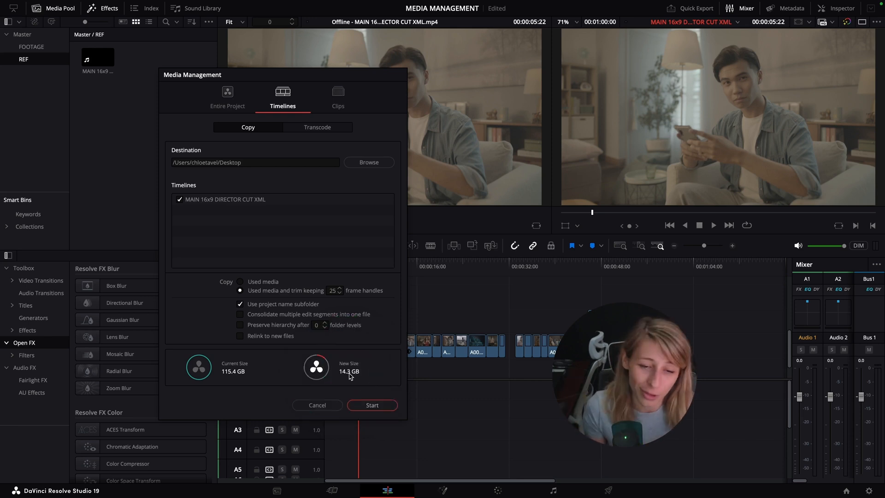
pyautogui.click(369, 162)
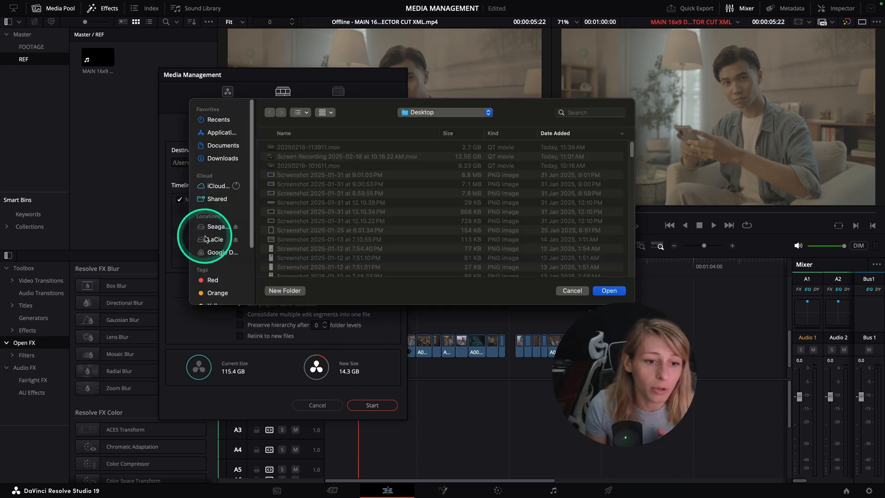
pyautogui.click(215, 240)
pyautogui.doubleClick(330, 203)
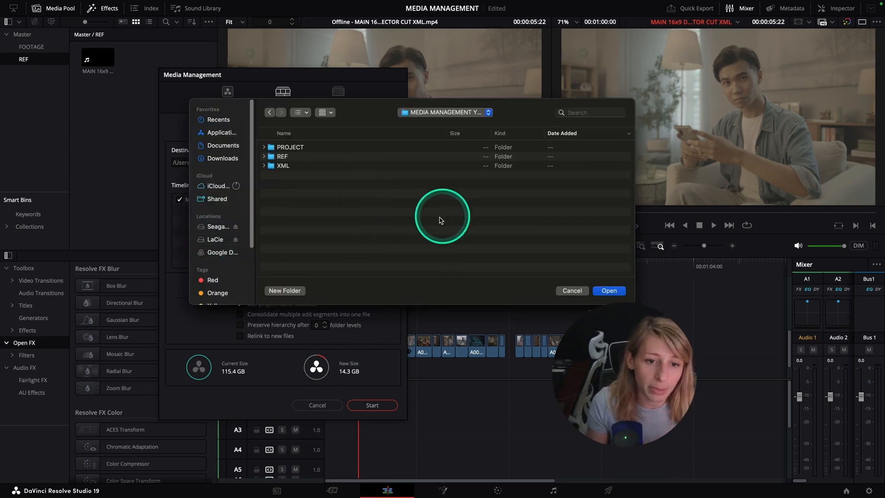
pyautogui.rightClick(293, 213)
pyautogui.click(285, 290)
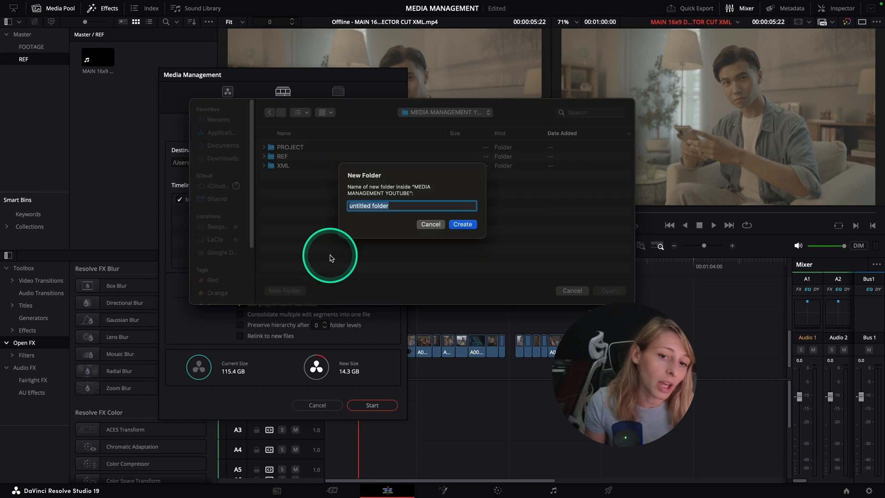
pyautogui.write('MEDIA MANAMAGEMENT')
pyautogui.click(459, 225)
pyautogui.click(339, 212)
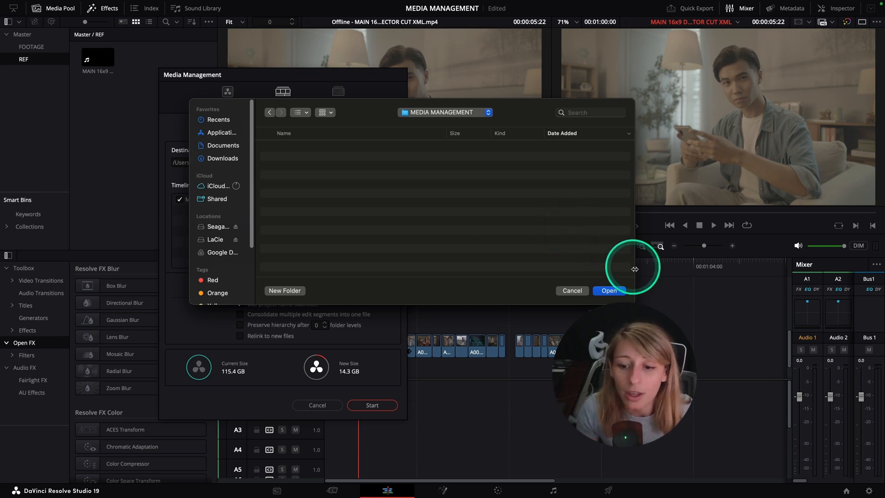
pyautogui.click(608, 290)
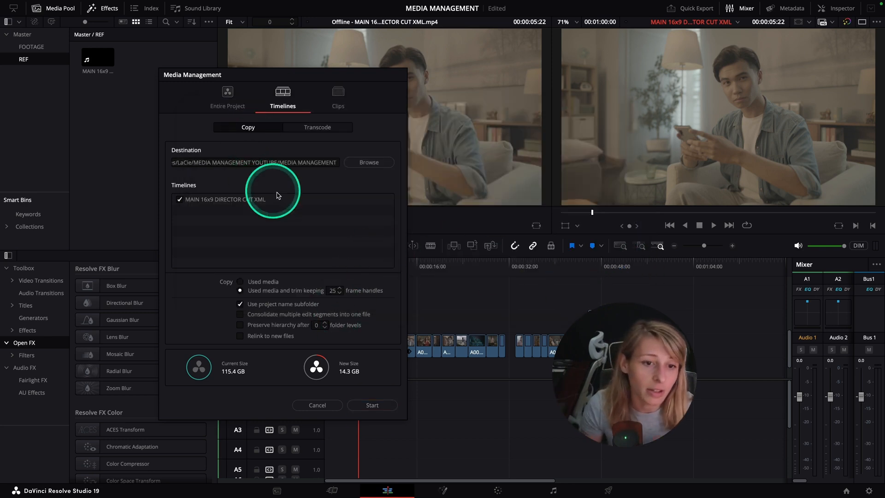
pyautogui.click(376, 409)
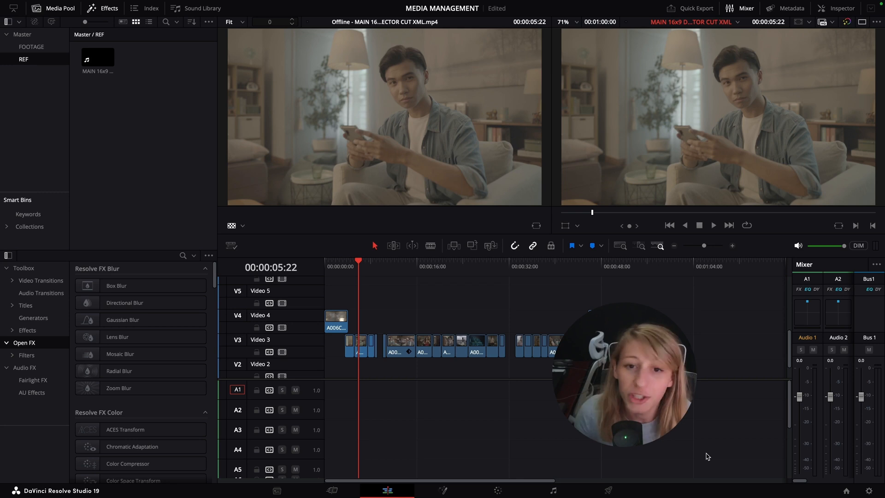
pyautogui.moveTo(22, 8)
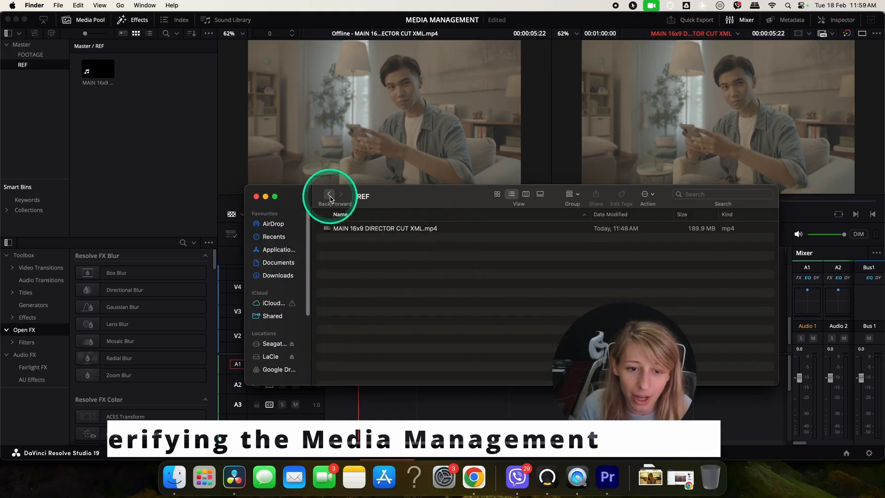
# Step: Browse the new MEDIA MANAGEMENT folder in Finder to examine the copied media files and timeline file
pyautogui.click(328, 194)
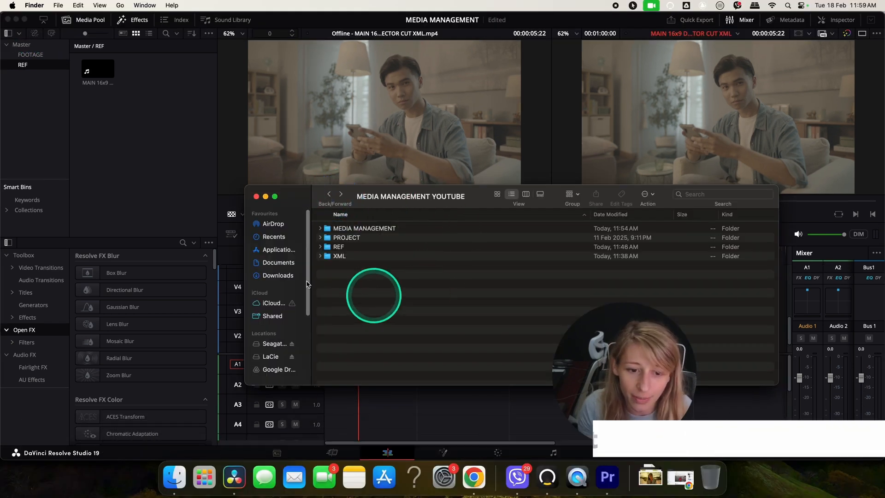
pyautogui.click(346, 229)
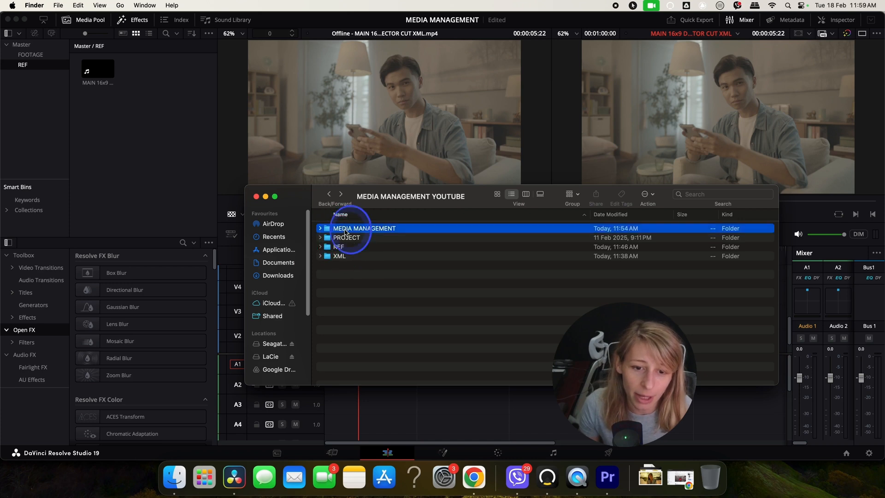
pyautogui.doubleClick(346, 229)
pyautogui.click(355, 229)
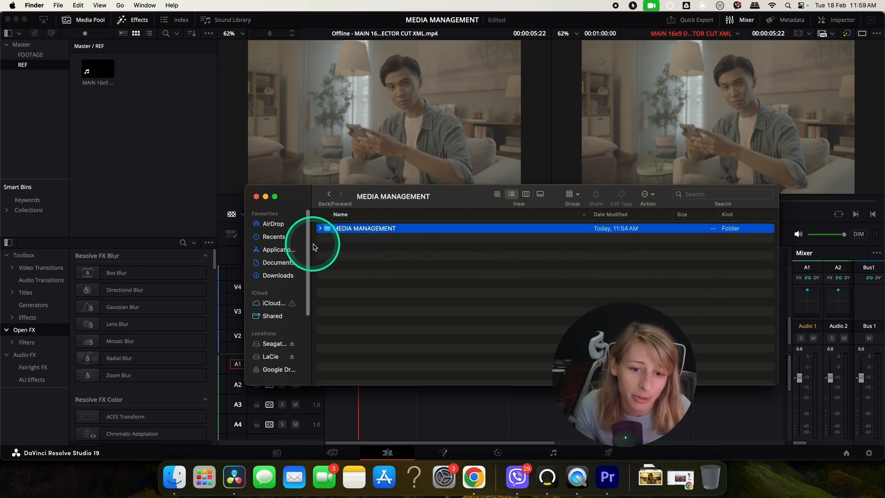
pyautogui.scroll(-3, 488, 341)
pyautogui.scroll(3, 488, 341)
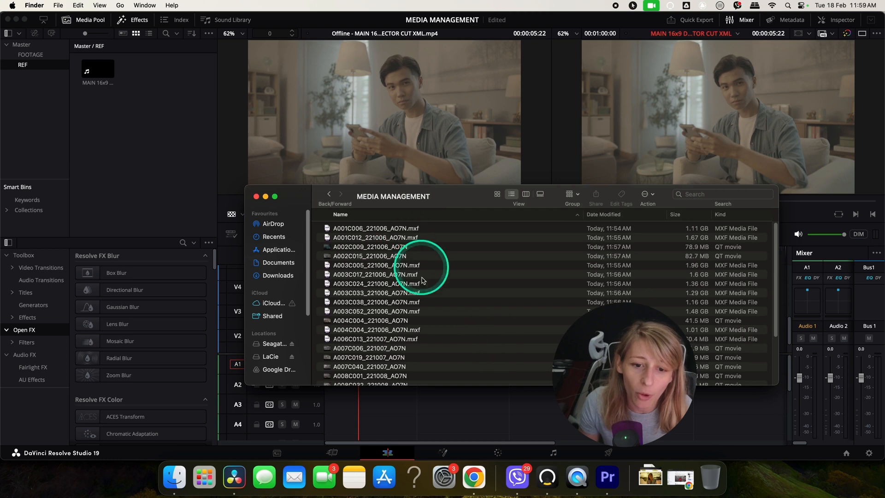
pyautogui.scroll(-5, 415, 295)
pyautogui.click(341, 377)
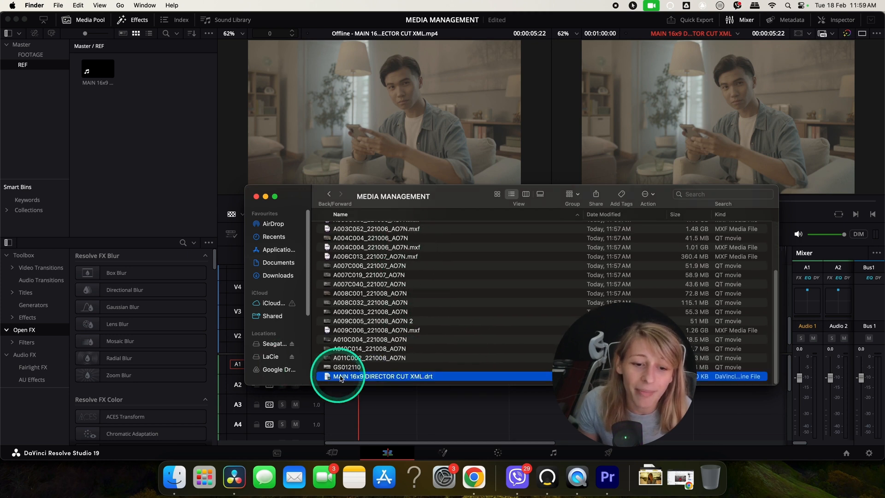
pyautogui.scroll(5, 471, 278)
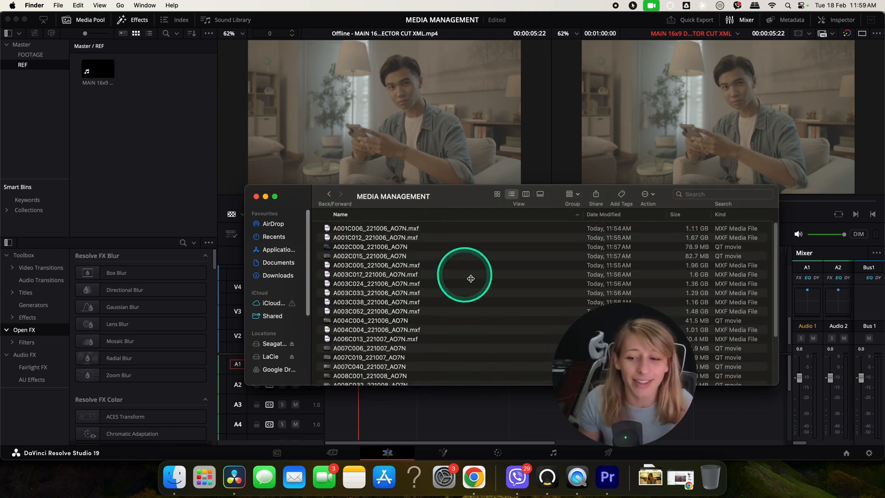
pyautogui.click(329, 194)
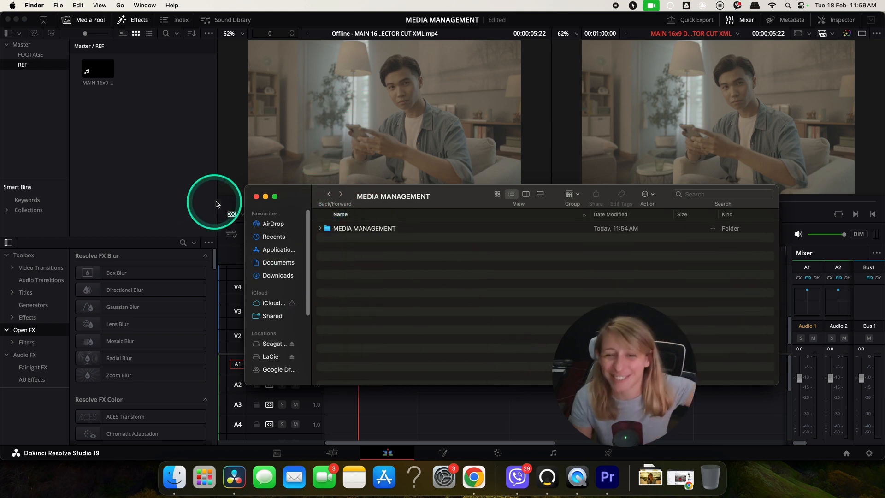
# Step: Delete the original footage bins from the media pool
pyautogui.click(127, 166)
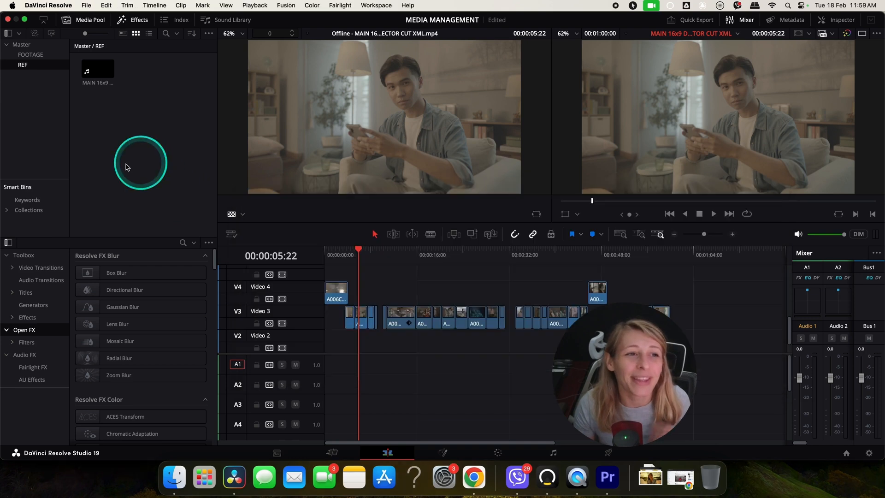
pyautogui.click(27, 56)
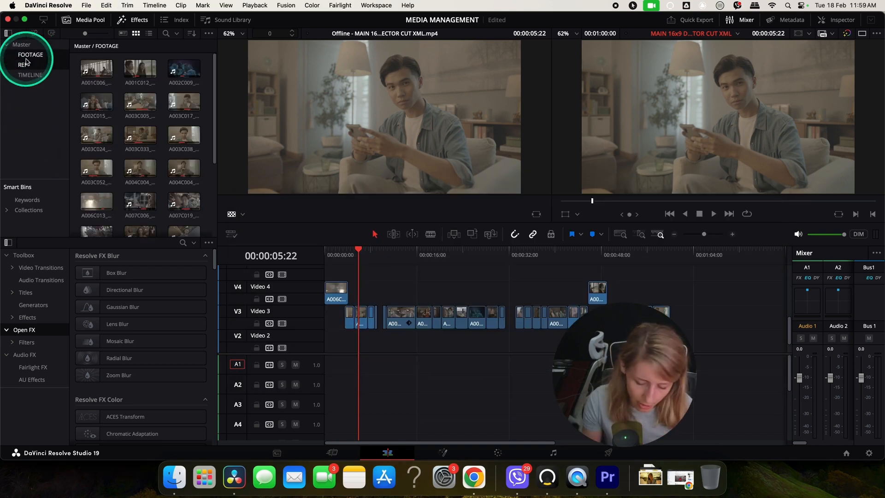
pyautogui.press('Delete')
pyautogui.click(522, 284)
# Step: Import the MAIN 16x9 DIRECTOR CUT XML.drt timeline from the MEDIA MANAGEMENT folder inside MEDIA MANAGEMENT YOUTUBE
pyautogui.rightClick(119, 126)
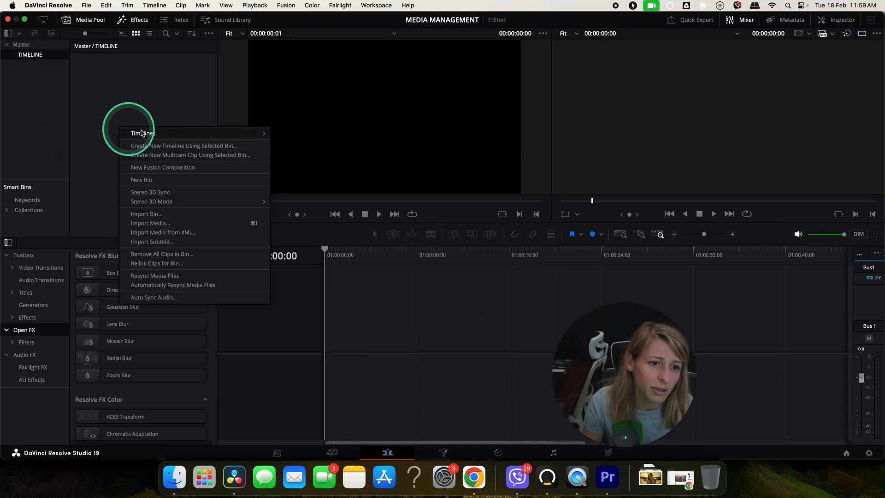
pyautogui.moveTo(167, 133)
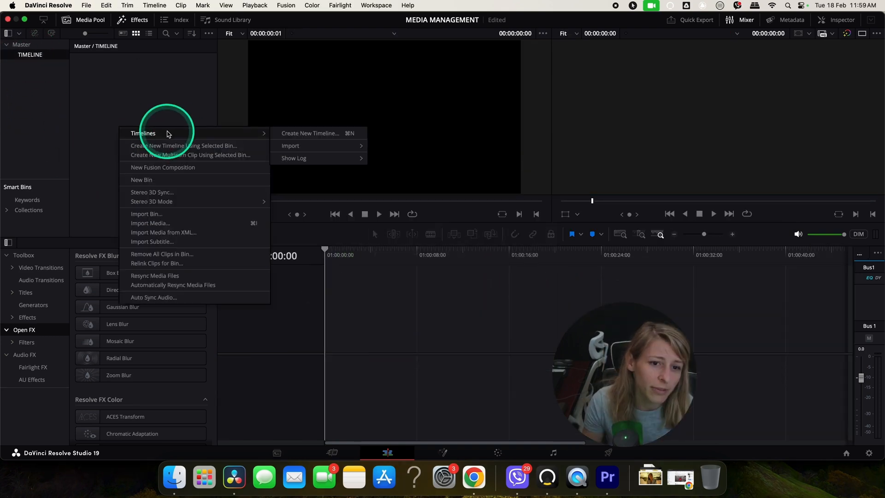
pyautogui.moveTo(310, 146)
pyautogui.click(434, 148)
pyautogui.click(500, 87)
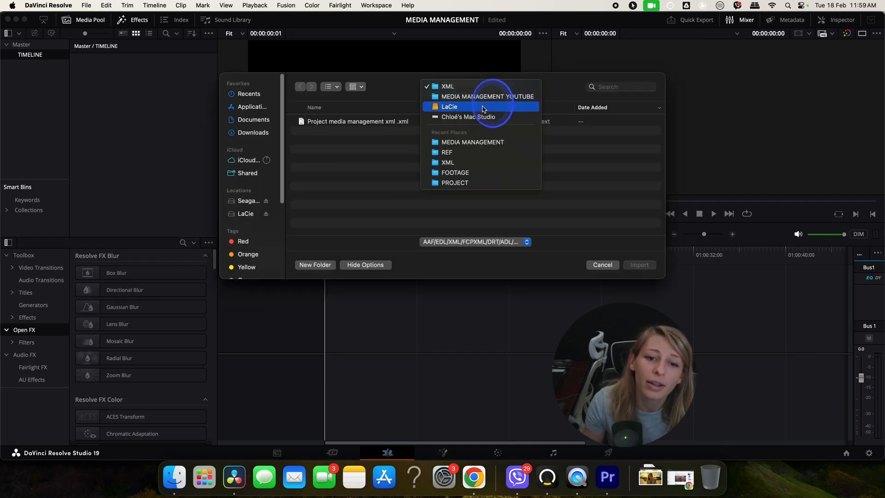
pyautogui.click(484, 96)
pyautogui.click(321, 131)
pyautogui.doubleClick(322, 122)
pyautogui.doubleClick(321, 121)
pyautogui.scroll(-3, 350, 199)
pyautogui.doubleClick(311, 229)
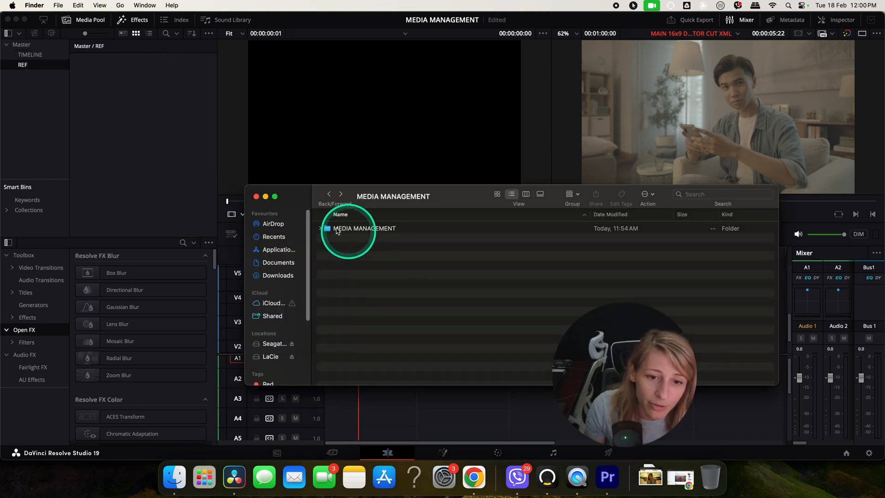
# Step: Add the reference export from the REF folder into the REF bin and open it in the source viewer
pyautogui.click(328, 194)
pyautogui.doubleClick(340, 248)
pyautogui.moveTo(368, 228); pyautogui.dragTo(110, 138)
pyautogui.click(235, 214)
pyautogui.click(113, 67)
# Step: Scrub, play and zoom into the imported timeline, selecting a clip to compare against the reference
pyautogui.moveTo(335, 255); pyautogui.dragTo(319, 255)
pyautogui.press('Down')
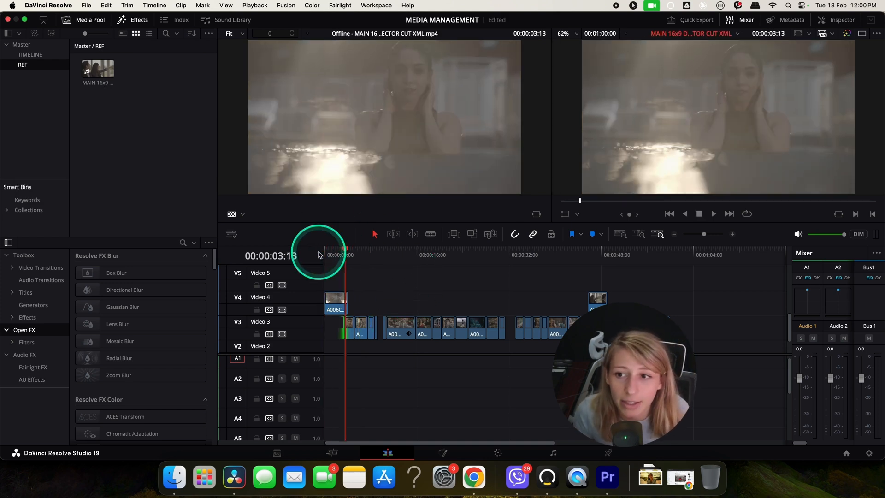
pyautogui.press('space')
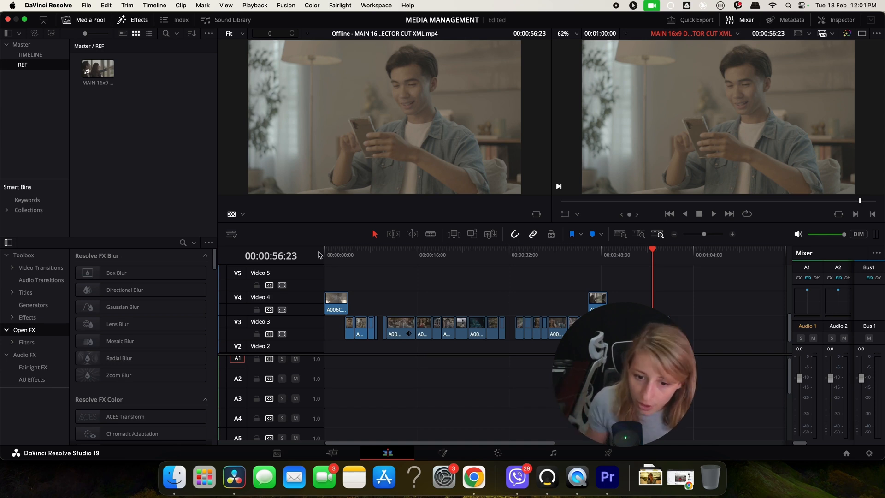
pyautogui.click(732, 234)
pyautogui.click(732, 234)
pyautogui.click(732, 234)
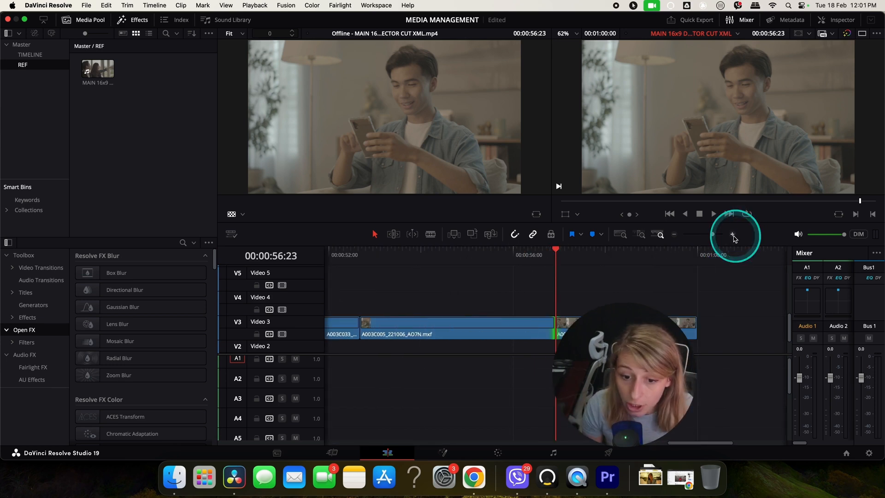
pyautogui.click(445, 253)
pyautogui.click(414, 334)
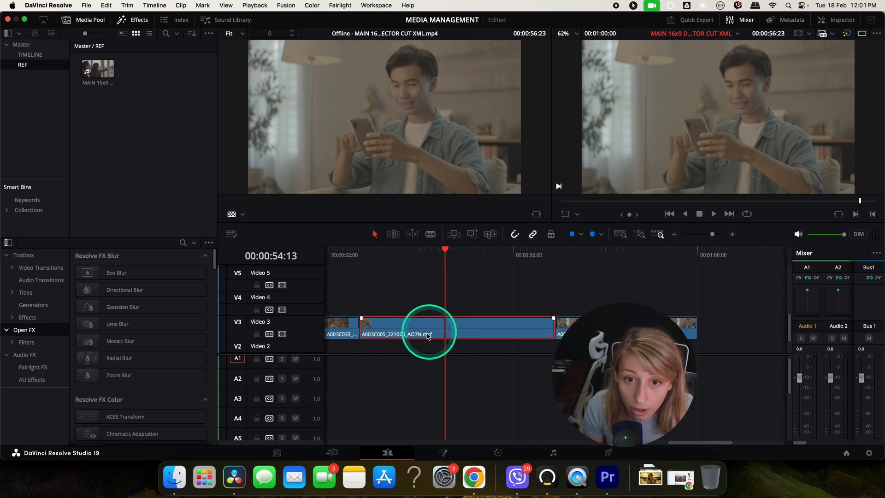